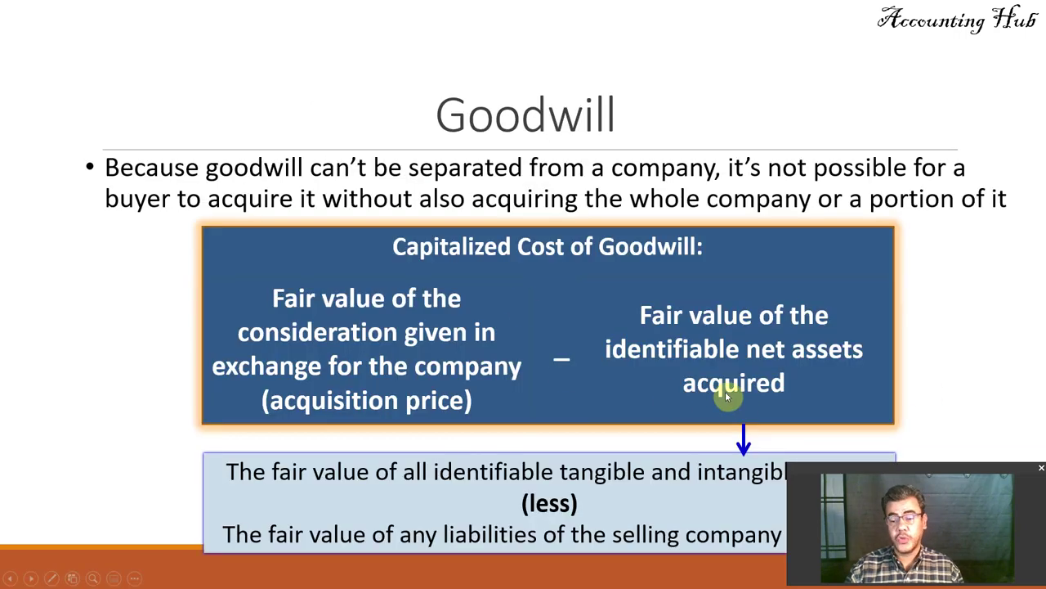
Bring the Goodwill workbook to the front and dismiss the Dropbox delete prompt
{"action": "key", "text": "alt+Tab"}
{"action": "key", "text": "Tab"}
{"action": "key", "text": "Tab"}
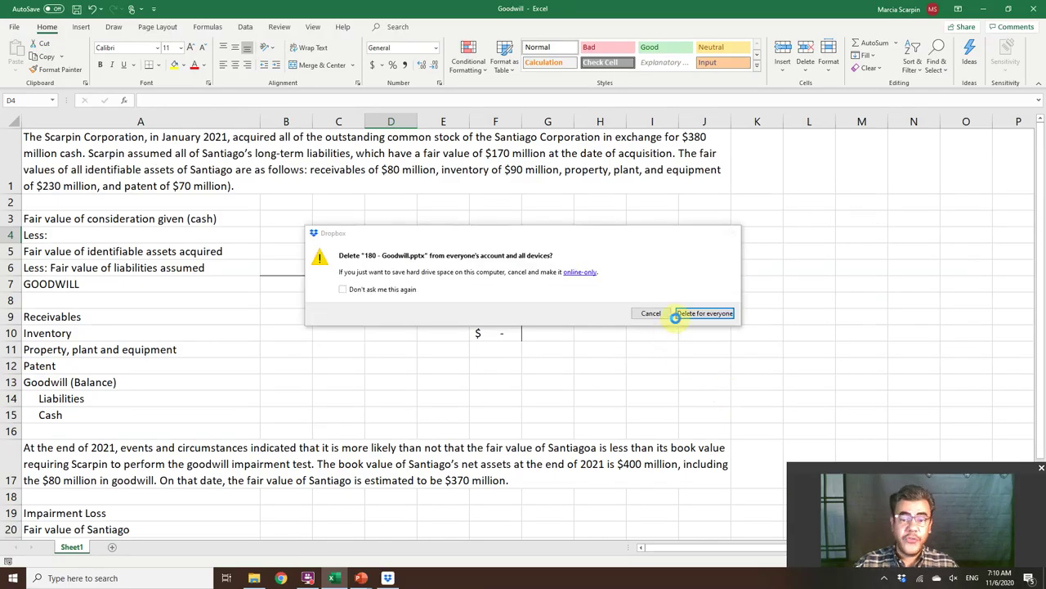
{"action": "left_click", "coordinate": [694, 315]}
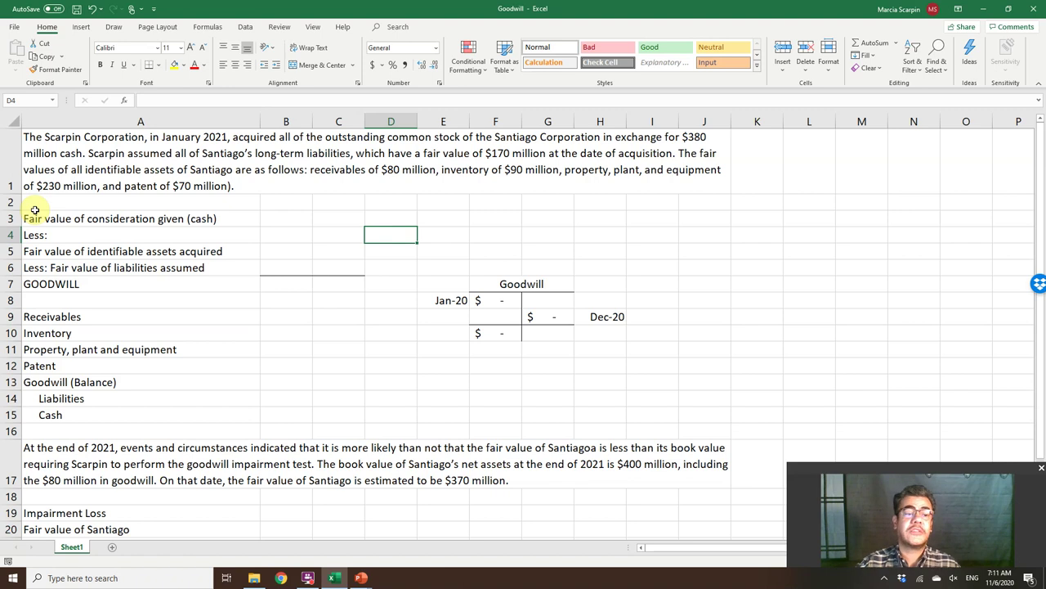
Enter the 380 cash consideration in C3
{"action": "left_click", "coordinate": [352, 217]}
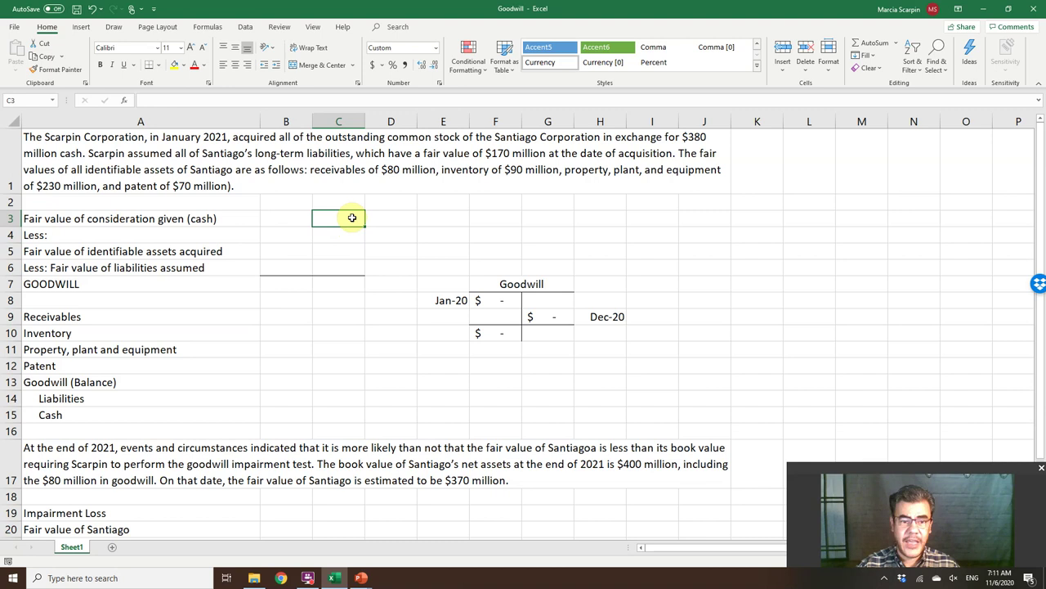
{"action": "type", "text": "380"}
{"action": "key", "text": "Return"}
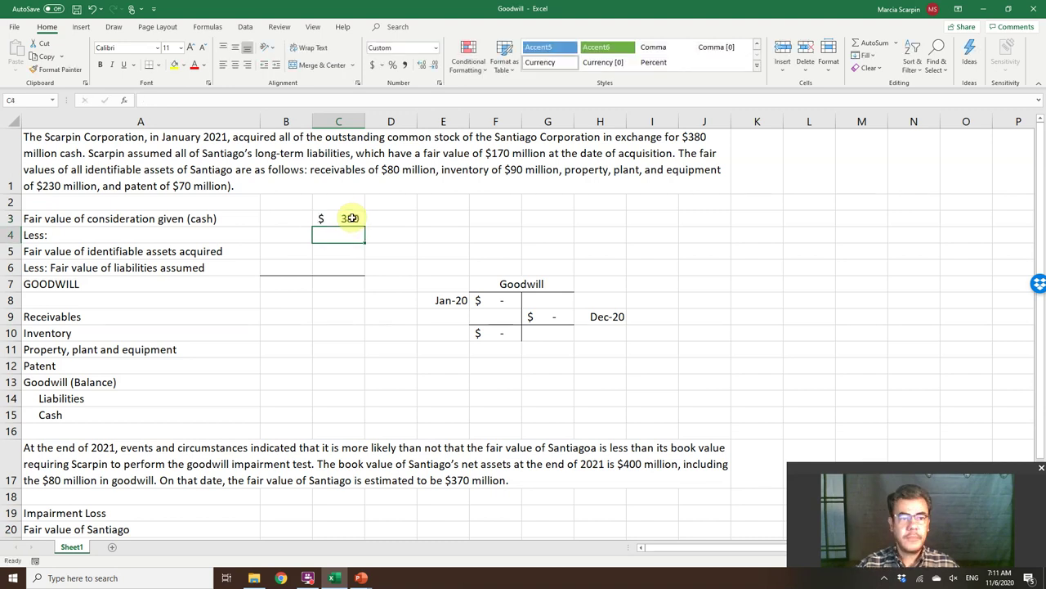
Make the GOODWILL total in C7 sum C3:C6, showing 380
{"action": "left_click", "coordinate": [343, 285]}
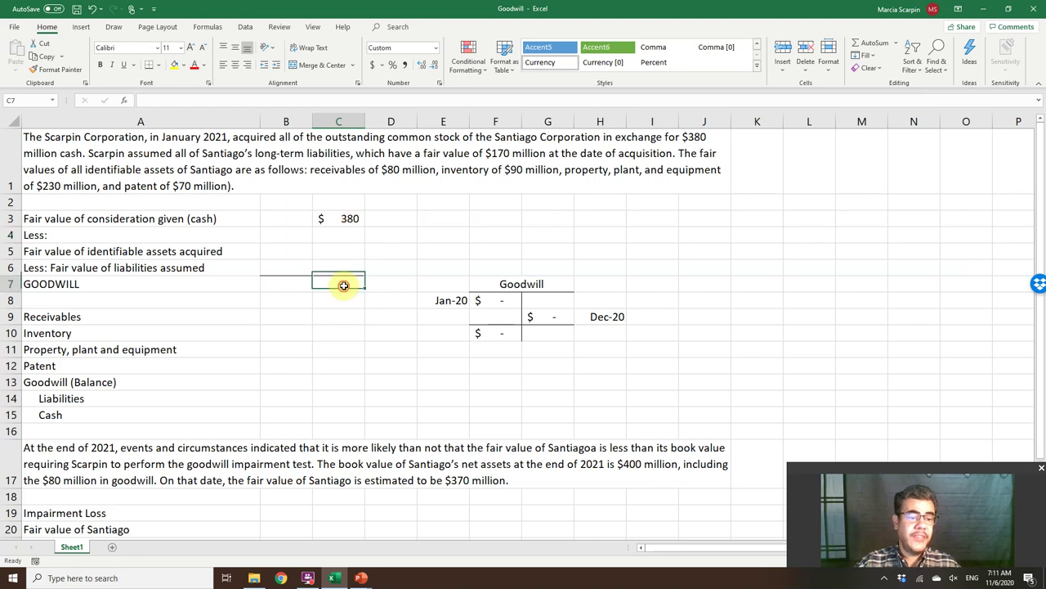
{"action": "type", "text": "+"}
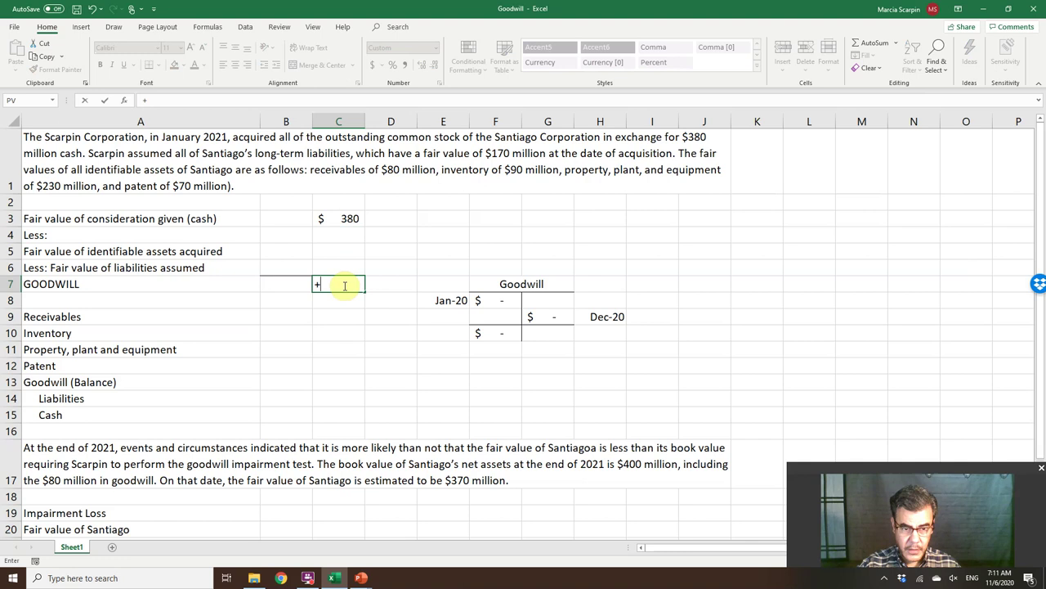
{"action": "type", "text": "sum("}
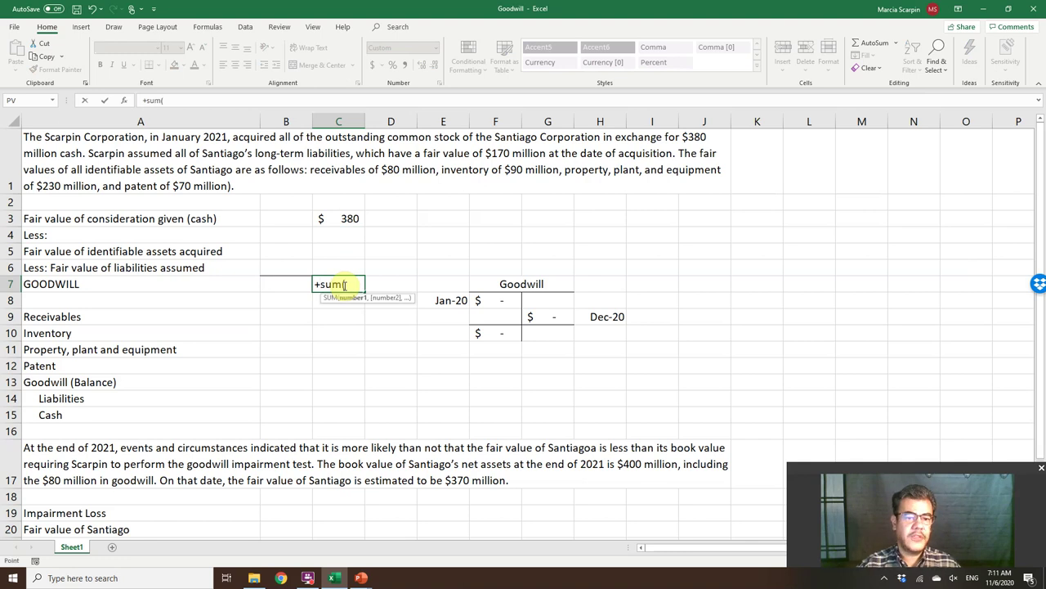
{"action": "key", "text": "Up"}
{"action": "key", "text": "shift+Up"}
{"action": "key", "text": "shift+Up"}
{"action": "key", "text": "shift+Up"}
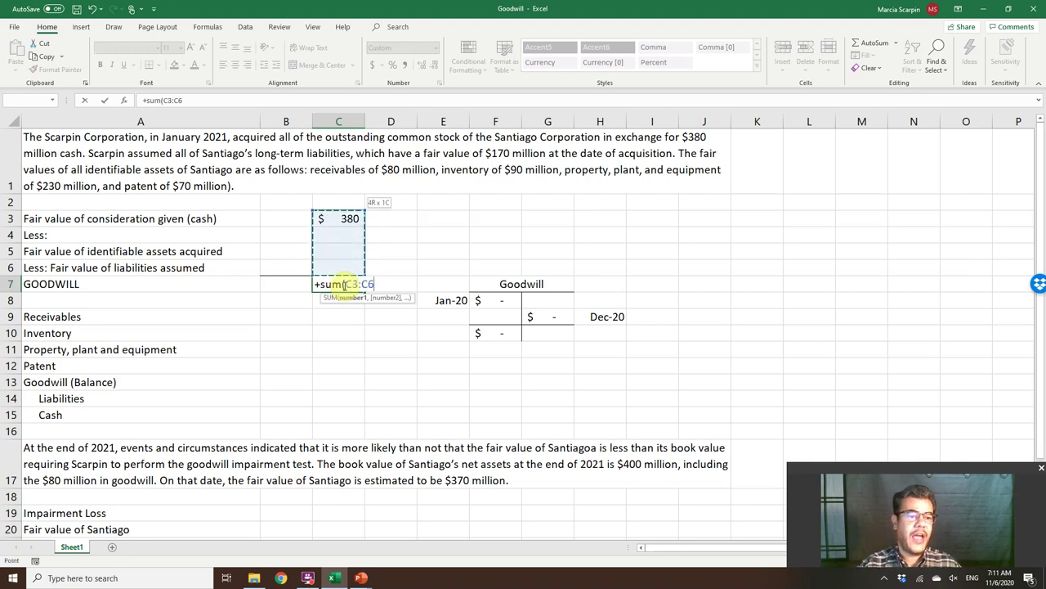
{"action": "type", "text": ")"}
{"action": "key", "text": "Return"}
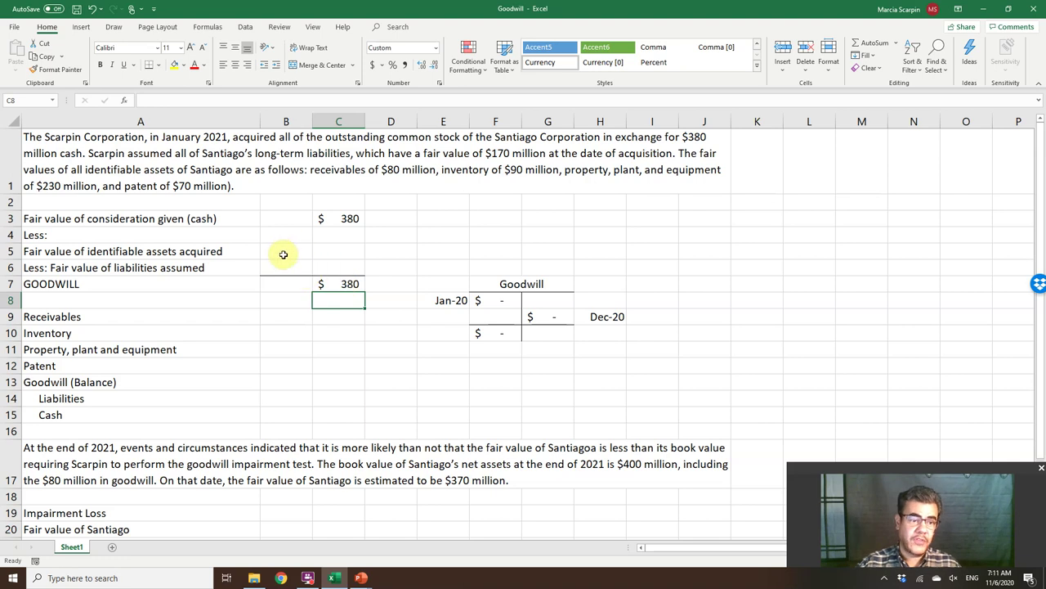
Enter =SUM(B5:B6) in C6 as the net assets subtotal
{"action": "left_click", "coordinate": [341, 265]}
{"action": "type", "text": "=s"}
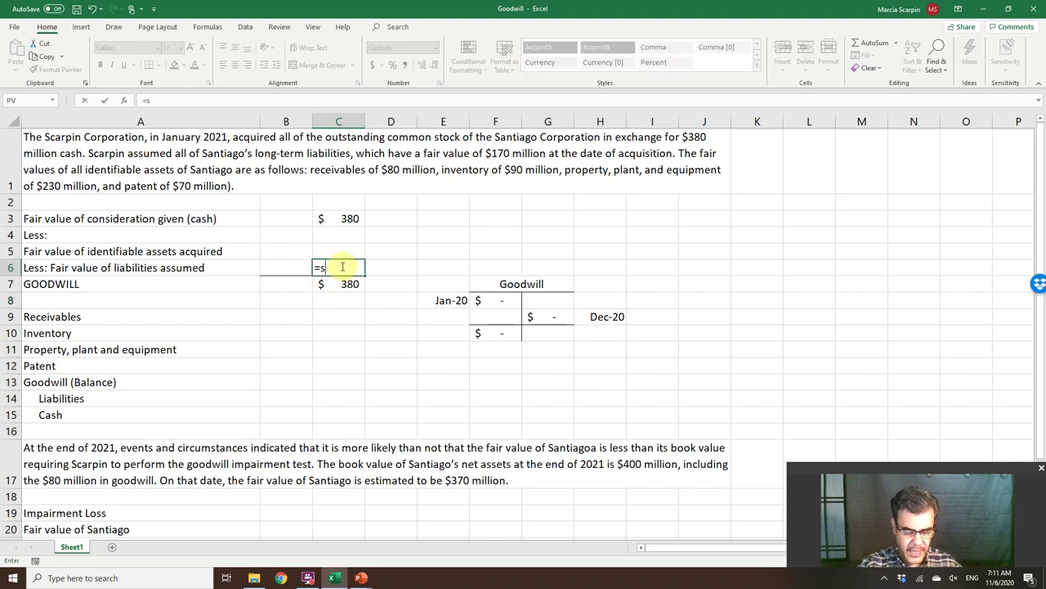
{"action": "type", "text": "um("}
{"action": "key", "text": "Left"}
{"action": "key", "text": "shift+Up"}
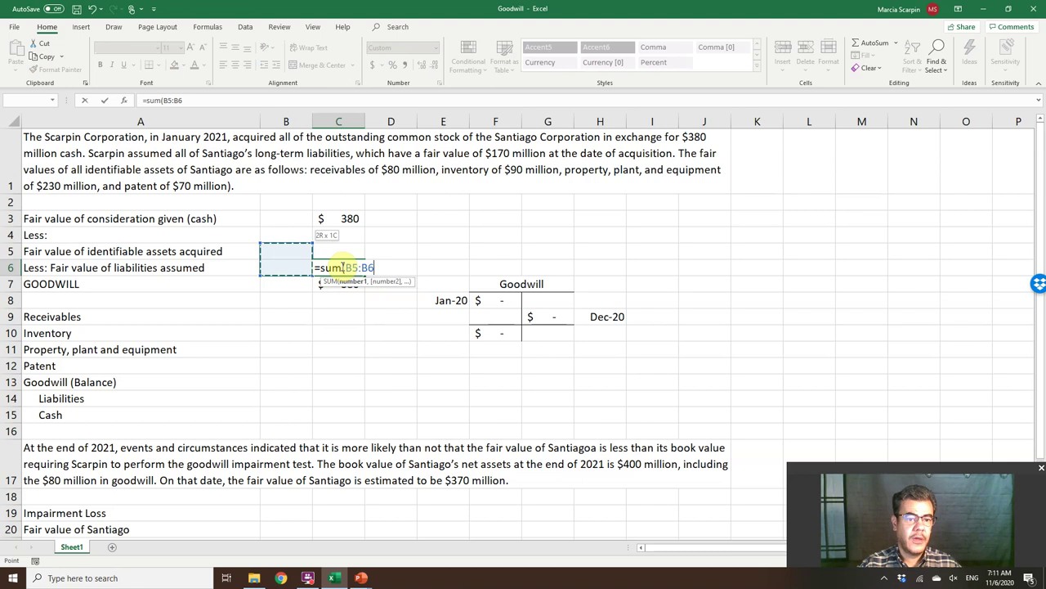
{"action": "key", "text": "Return"}
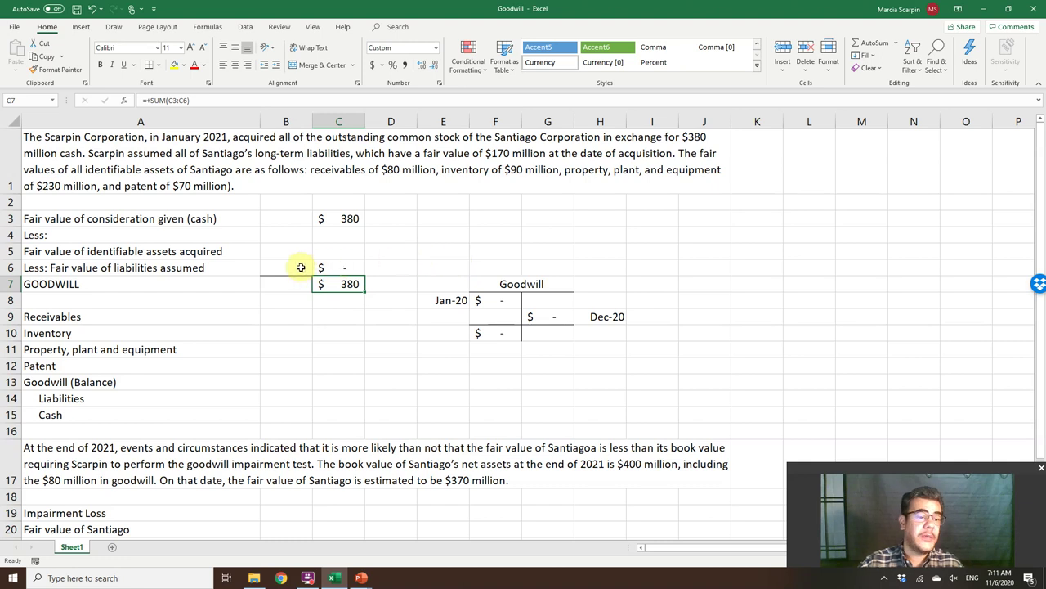
Enter -170 liabilities in B6, dropping goodwill to 210
{"action": "double_click", "coordinate": [272, 265]}
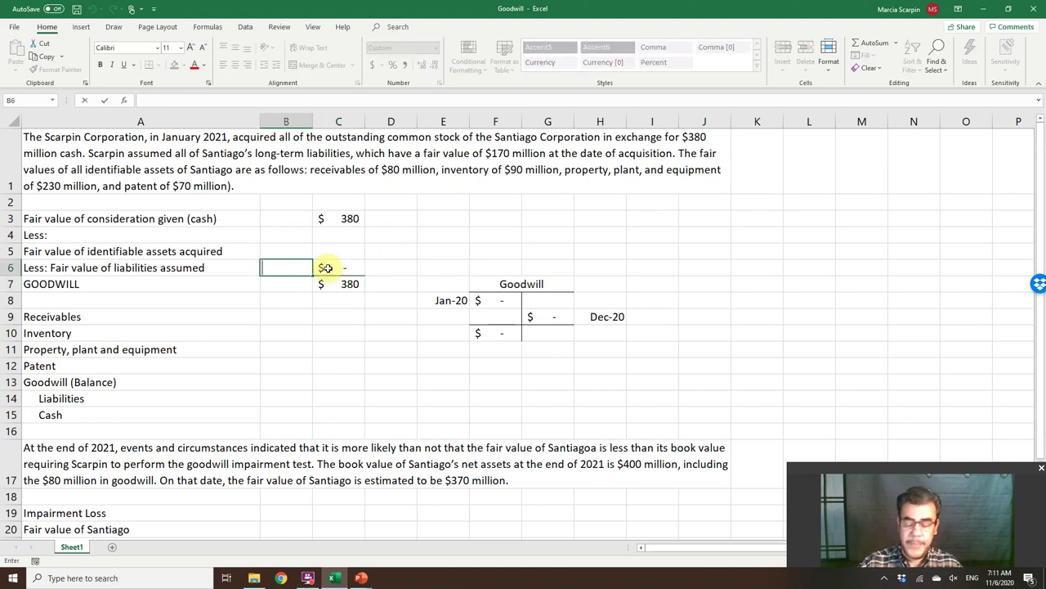
{"action": "type", "text": "-170"}
{"action": "key", "text": "Return"}
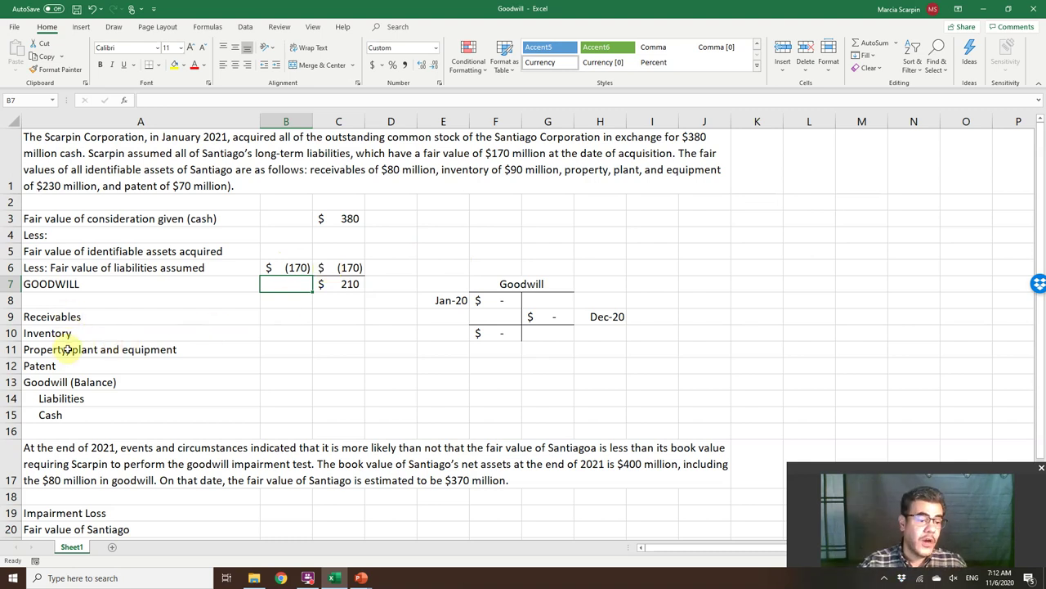
Set C14 to the negative of B6 so the Liabilities credit shows 170
{"action": "left_click", "coordinate": [344, 398]}
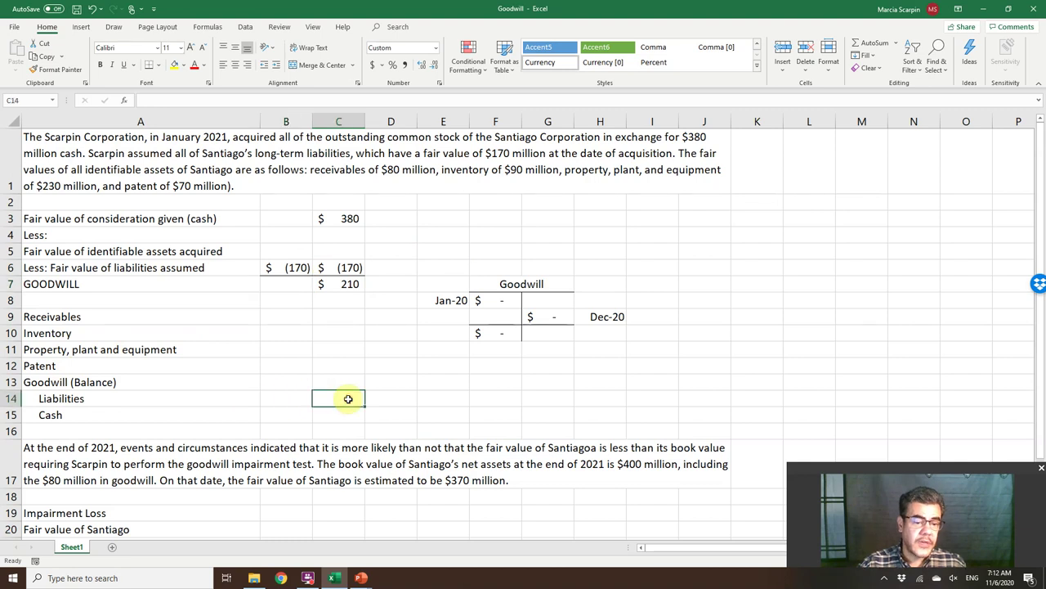
{"action": "type", "text": "-"}
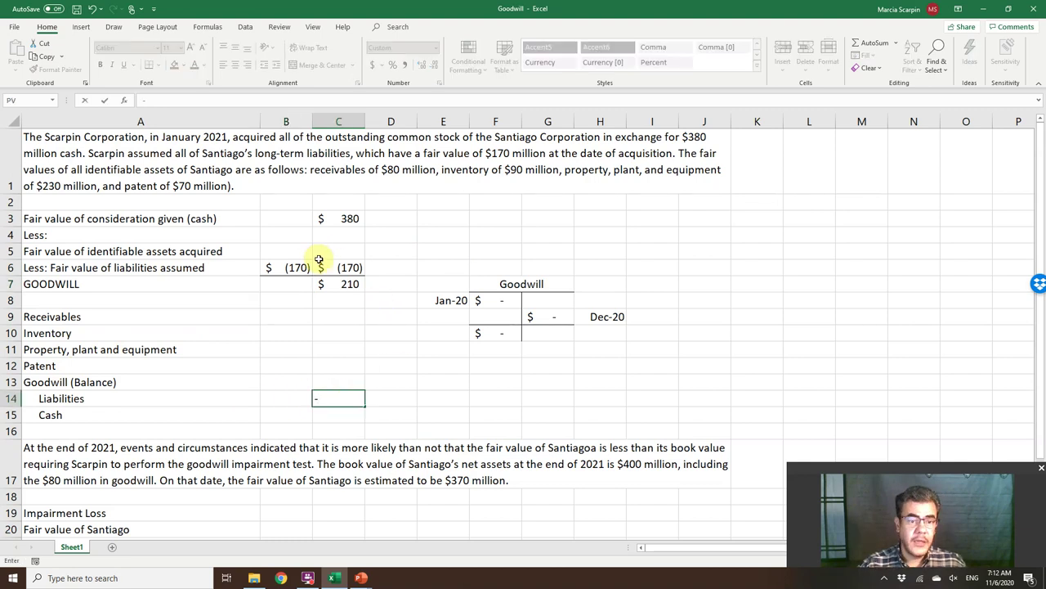
{"action": "left_click", "coordinate": [282, 268]}
{"action": "key", "text": "Return"}
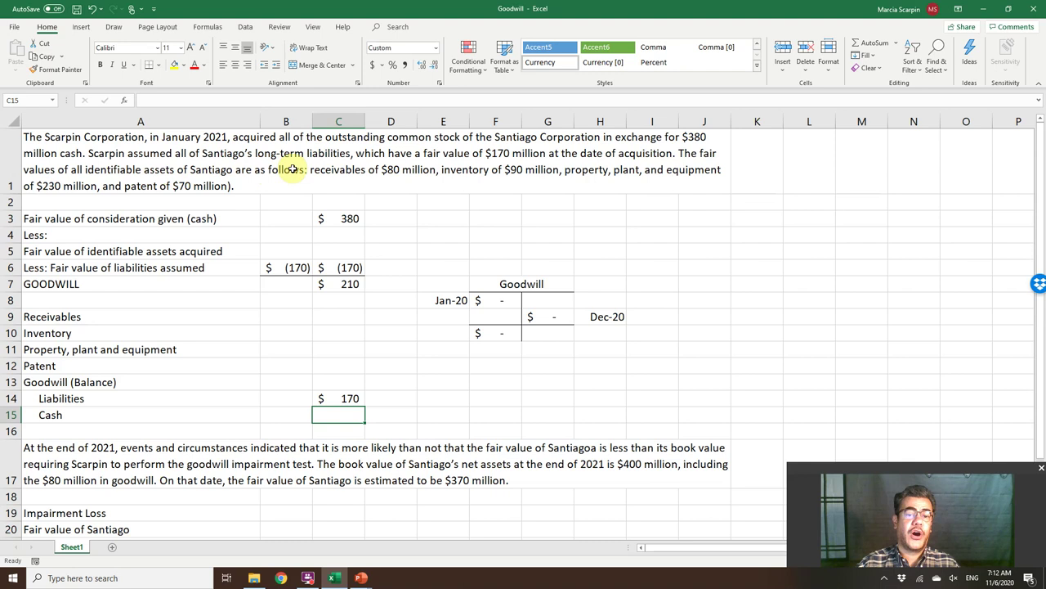
Enter 80 receivables in B9 and total B9:B12 in B5
{"action": "left_click", "coordinate": [280, 319]}
{"action": "type", "text": "80"}
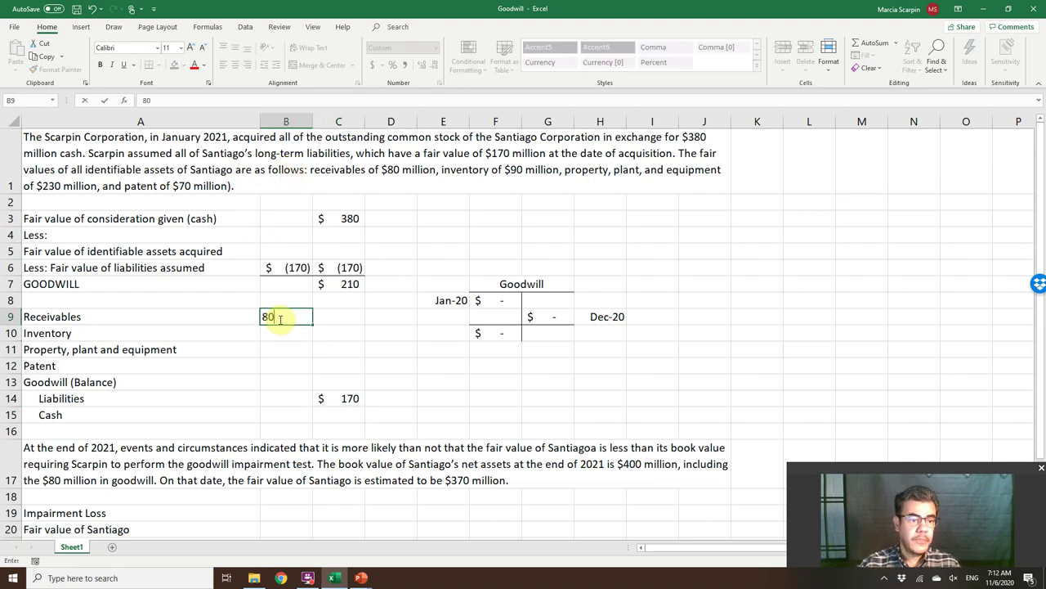
{"action": "key", "text": "Return"}
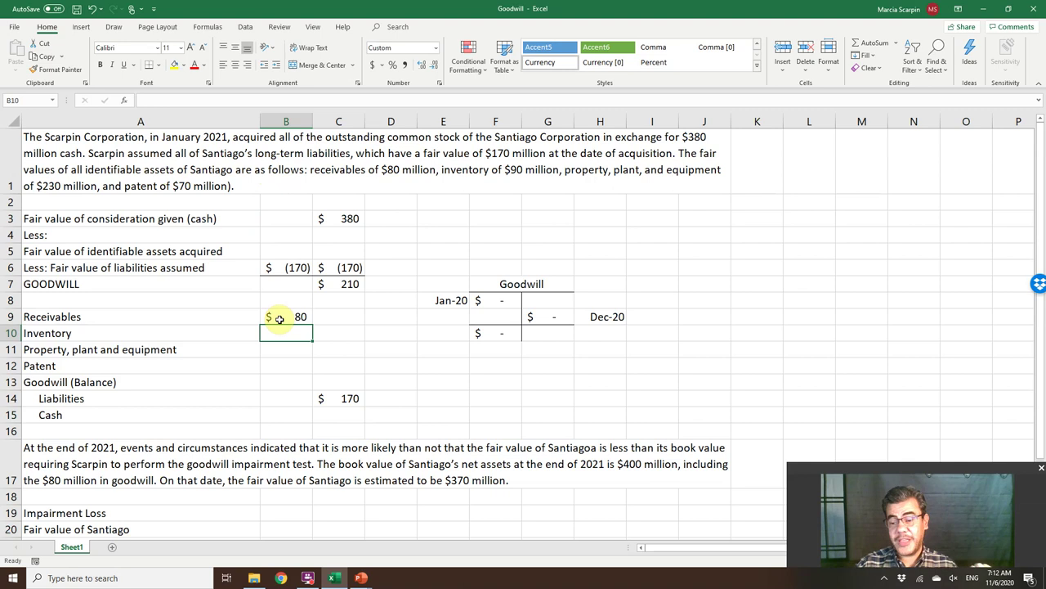
{"action": "left_click", "coordinate": [280, 254]}
{"action": "type", "text": "=sum("}
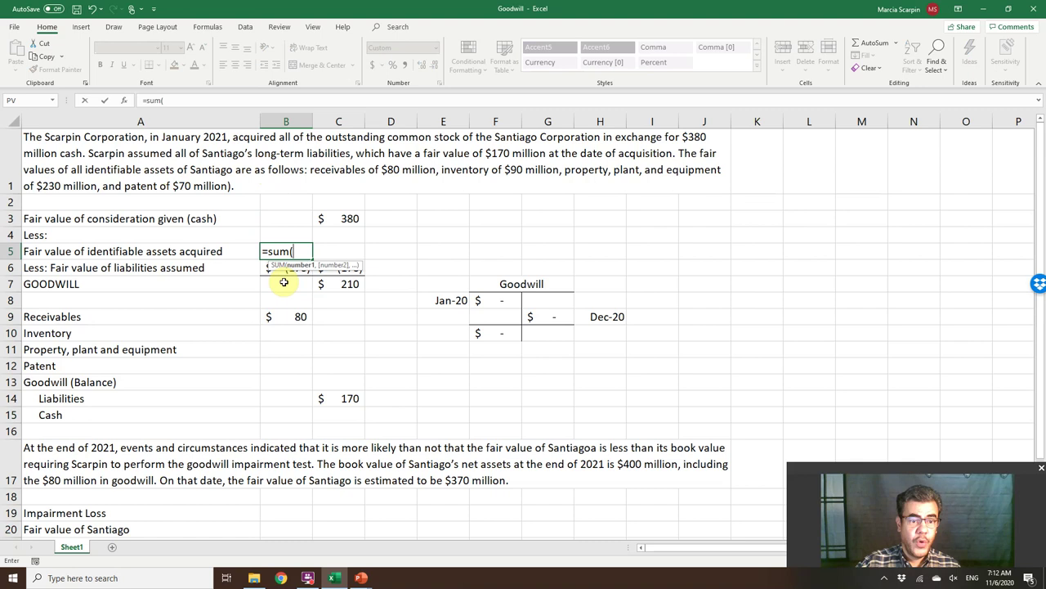
{"action": "key", "text": "Down"}
{"action": "key", "text": "Down"}
{"action": "key", "text": "Down"}
{"action": "key", "text": "Down"}
{"action": "key", "text": "shift+Down"}
{"action": "key", "text": "shift+Down"}
{"action": "key", "text": "shift+Down"}
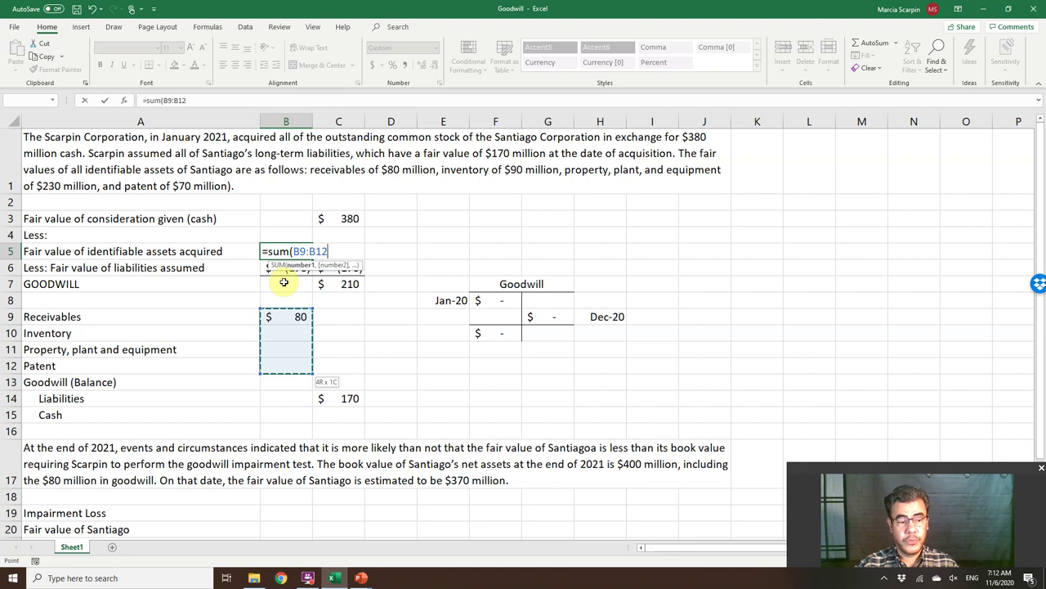
{"action": "key", "text": "Return"}
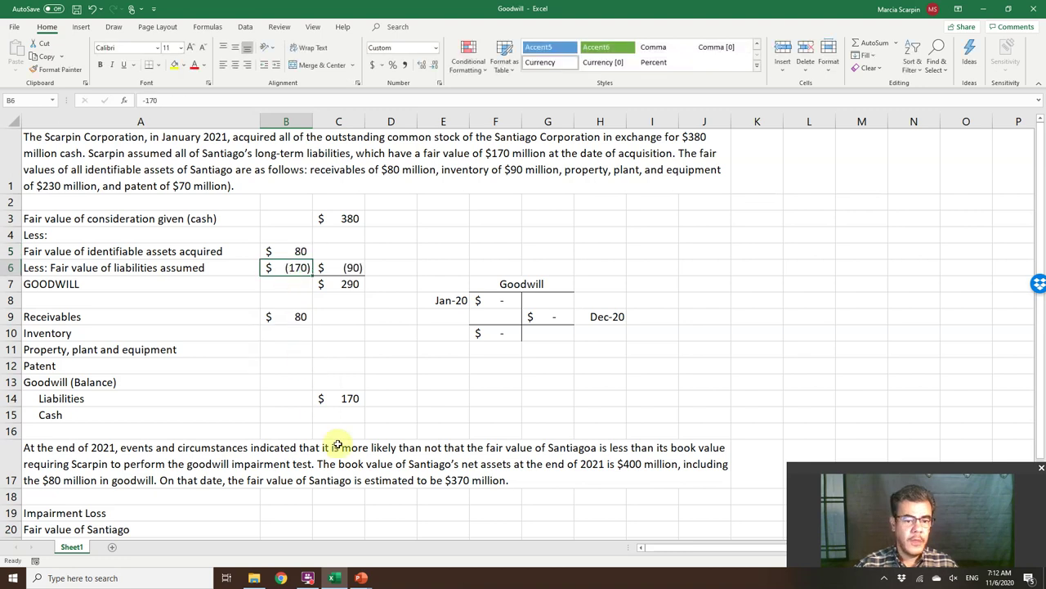
Set the Cash credit in C15 to +C3, showing 380
{"action": "left_click", "coordinate": [338, 417]}
{"action": "type", "text": "+"}
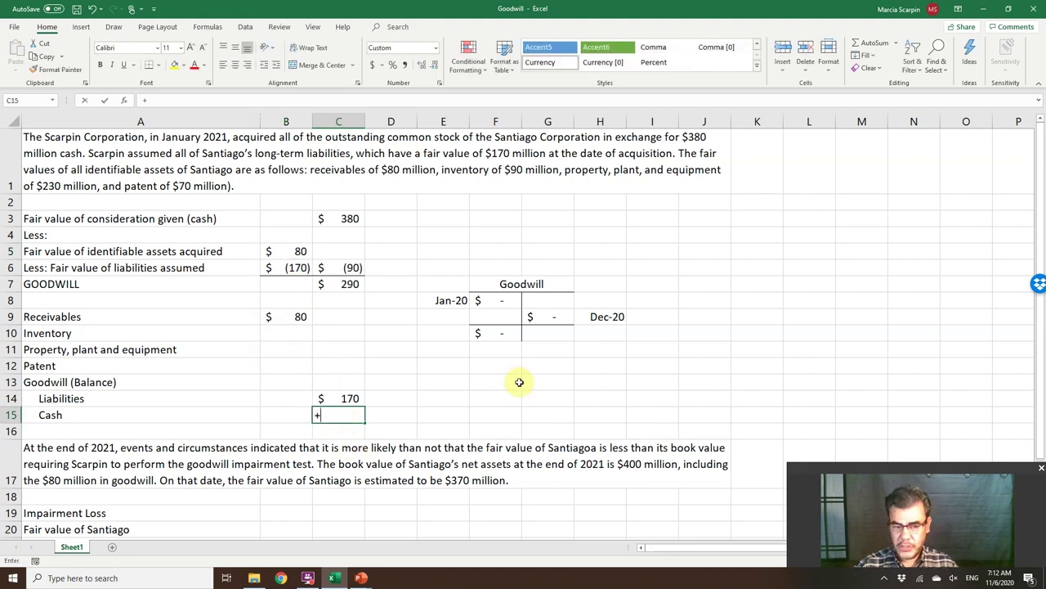
{"action": "left_click", "coordinate": [345, 219]}
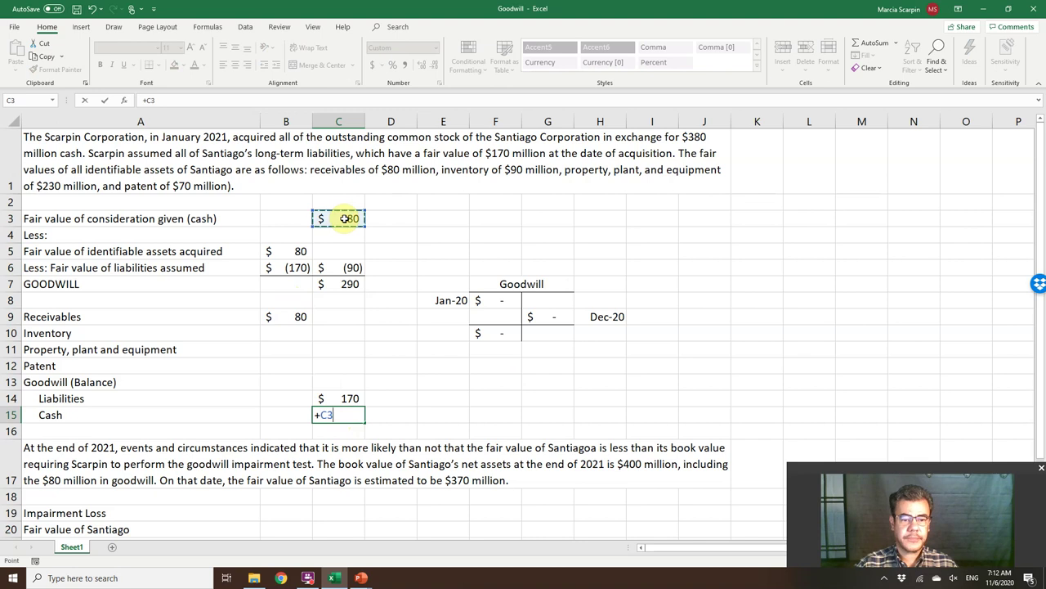
{"action": "key", "text": "Return"}
{"action": "key", "text": "Up"}
{"action": "key", "text": "Up"}
{"action": "key", "text": "Up"}
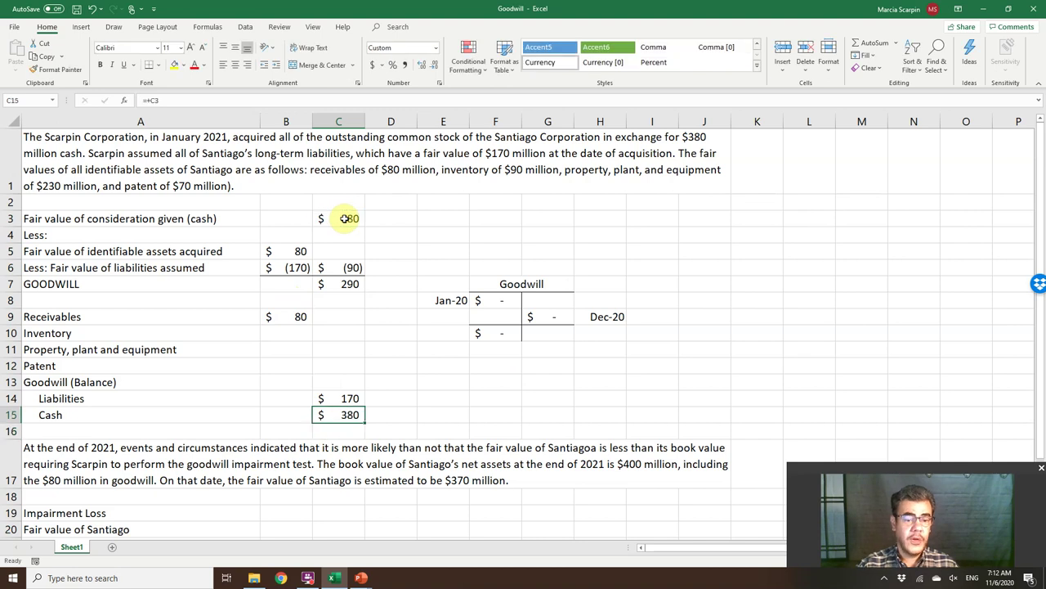
{"action": "key", "text": "Left"}
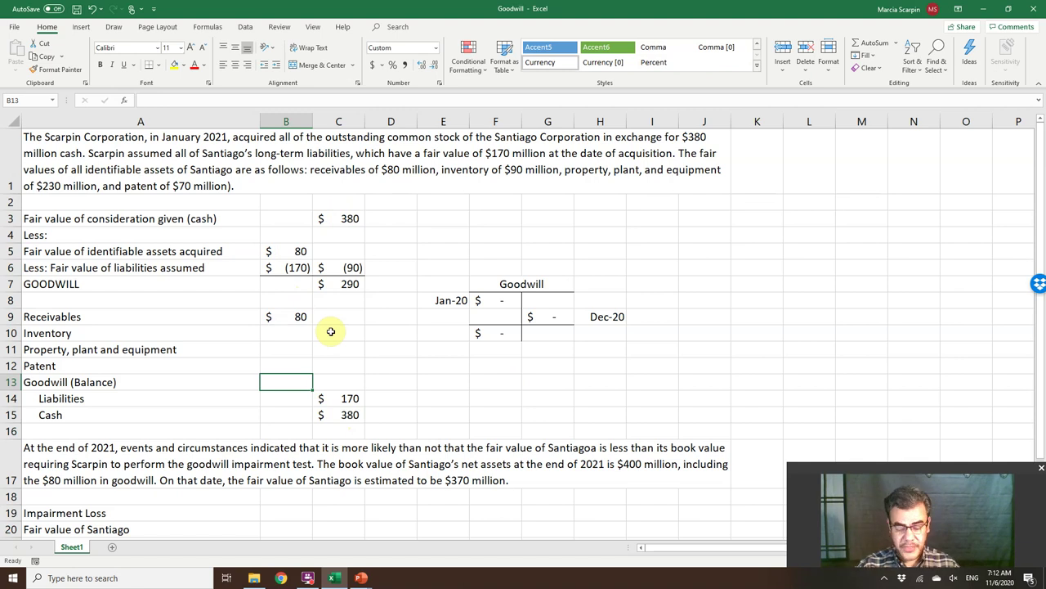
Enter =SUM(C14:C15)-SUM(B9:B12) in B13, giving a 470 goodwill balance
{"action": "type", "text": "=sum("}
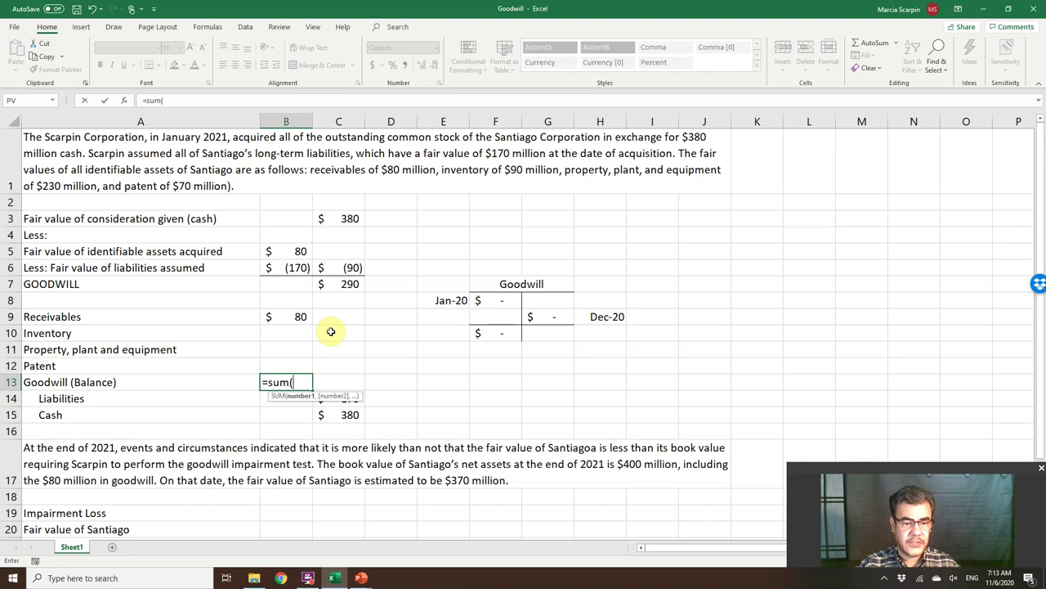
{"action": "key", "text": "Right"}
{"action": "key", "text": "Down"}
{"action": "key", "text": "shift+Down"}
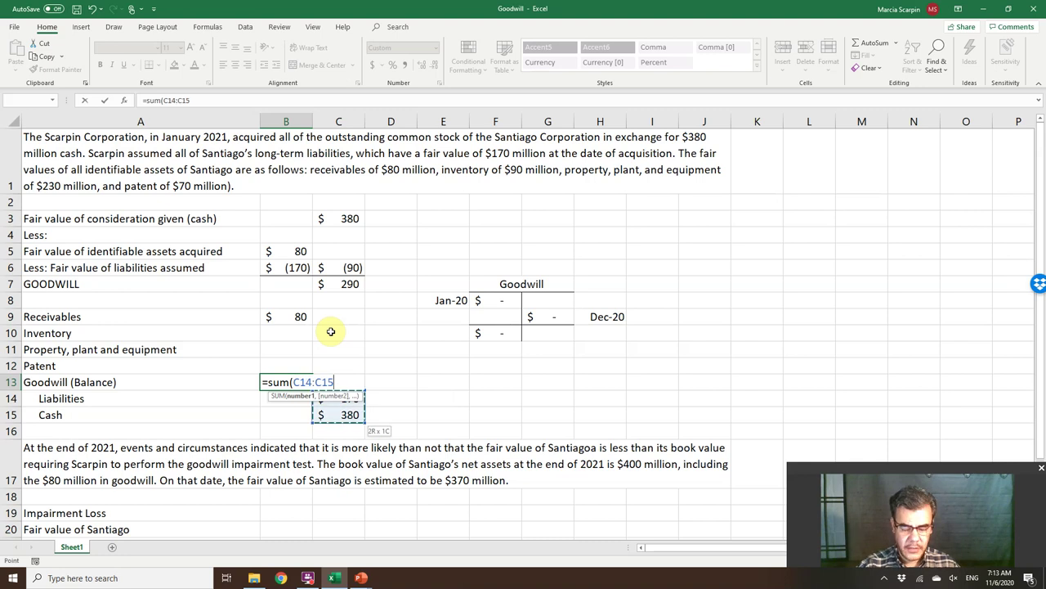
{"action": "type", "text": ")-s"}
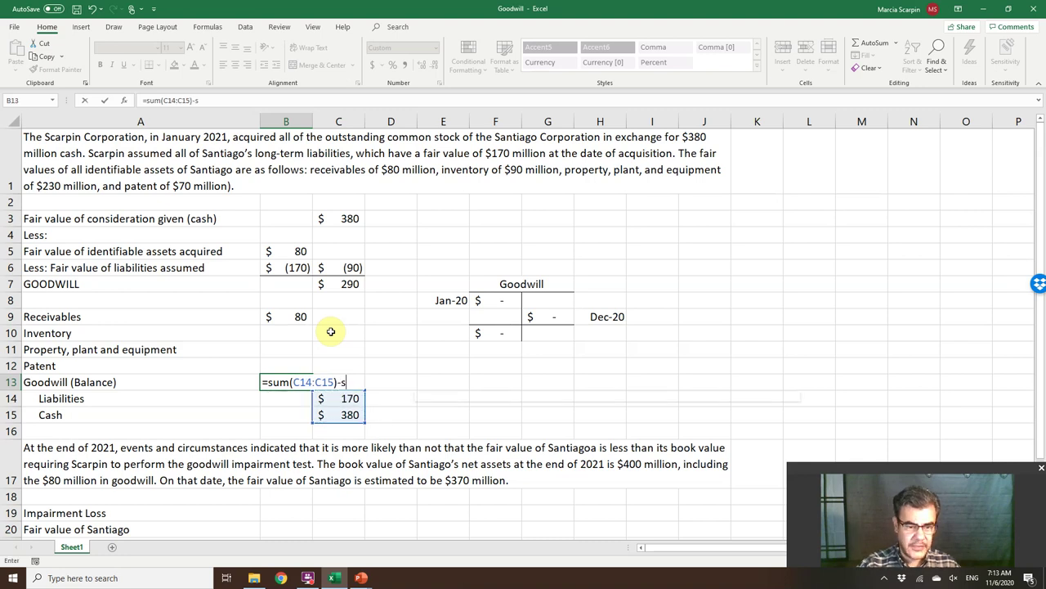
{"action": "type", "text": "um("}
{"action": "key", "text": "Up"}
{"action": "key", "text": "shift+Up"}
{"action": "key", "text": "shift+Up"}
{"action": "key", "text": "shift+Up"}
{"action": "type", "text": ")"}
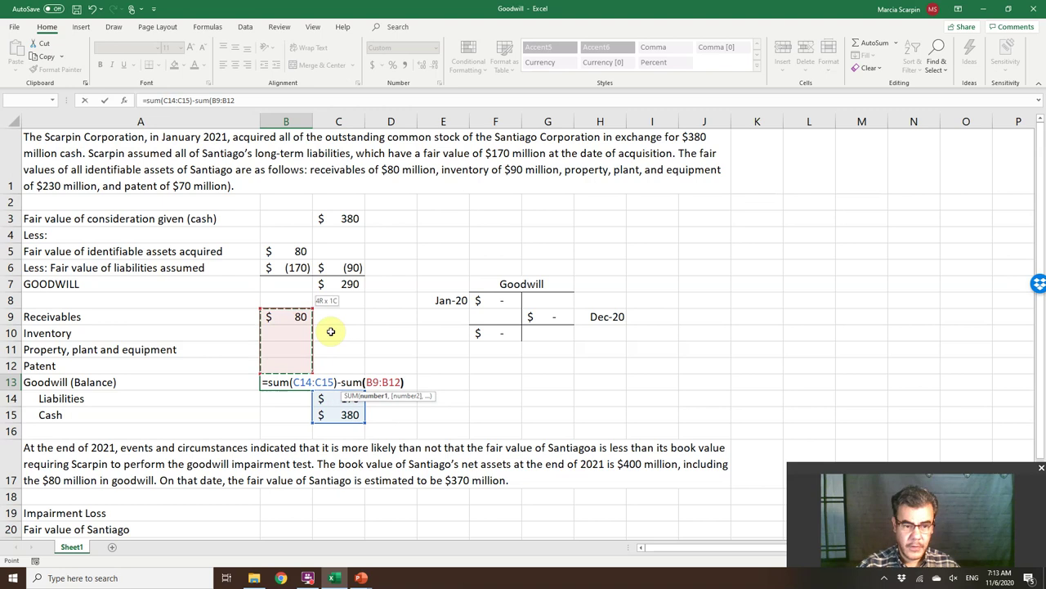
{"action": "key", "text": "Return"}
{"action": "key", "text": "Up"}
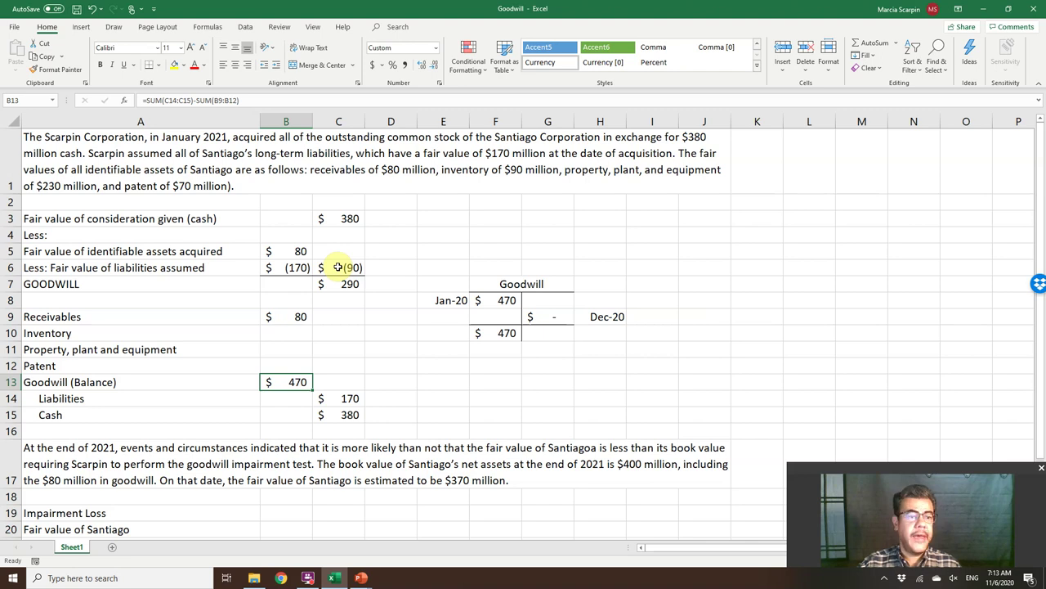
Enter inventory 90 and property, plant and equipment 230
{"action": "left_click", "coordinate": [281, 333]}
{"action": "type", "text": "90"}
{"action": "key", "text": "Return"}
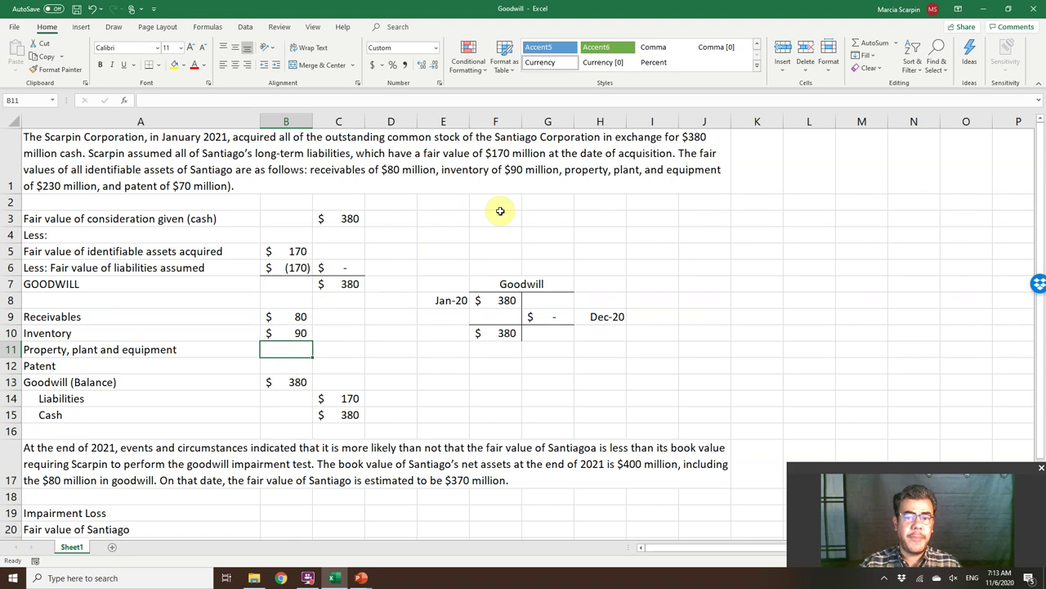
{"action": "type", "text": "230"}
{"action": "key", "text": "Return"}
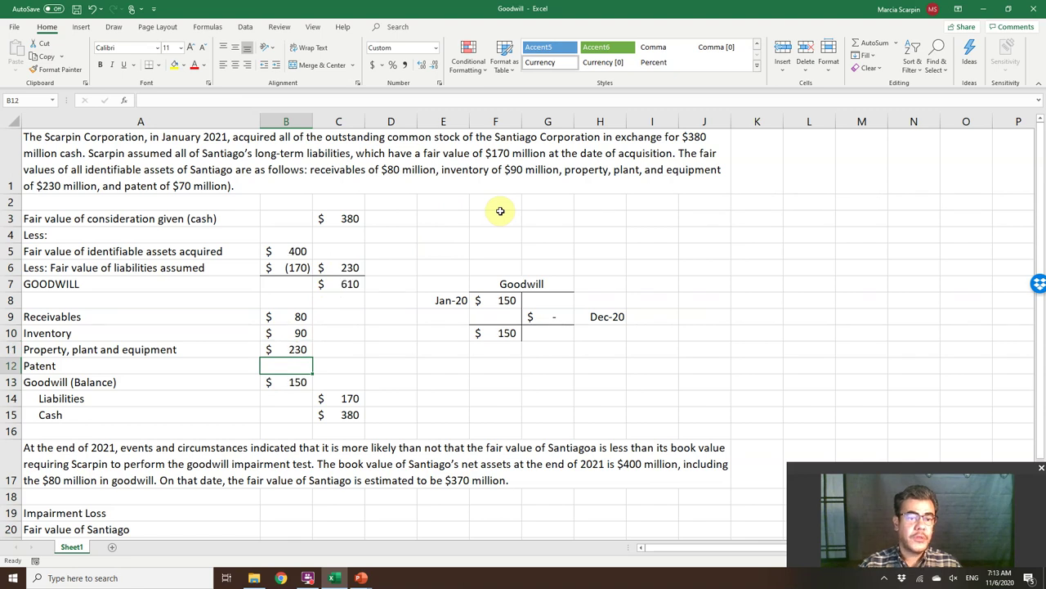
Change the C6 liabilities total to =-SUM(B5:B6)
{"action": "double_click", "coordinate": [338, 267]}
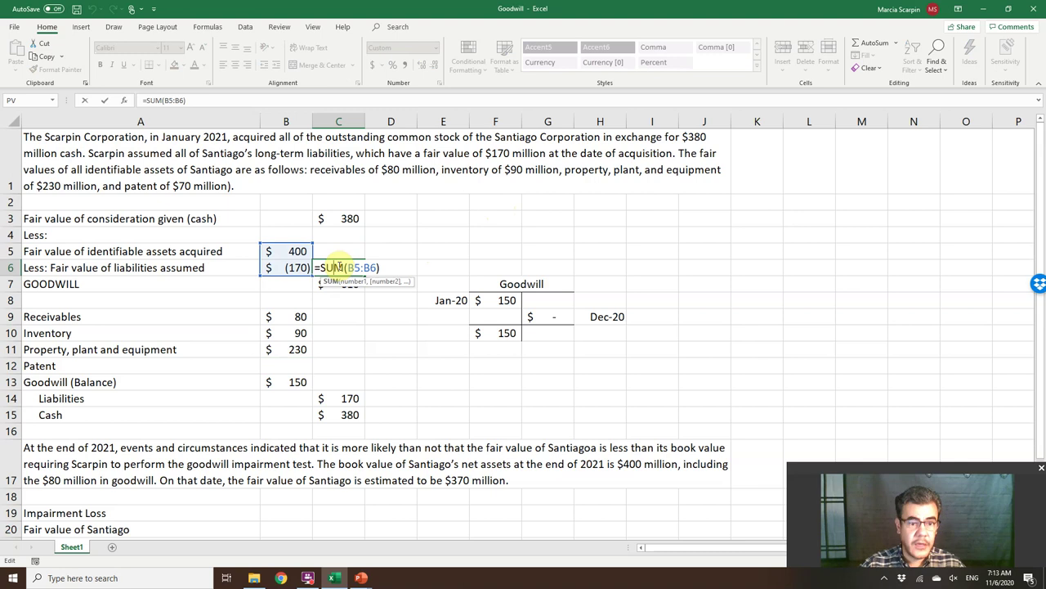
{"action": "left_click", "coordinate": [323, 268]}
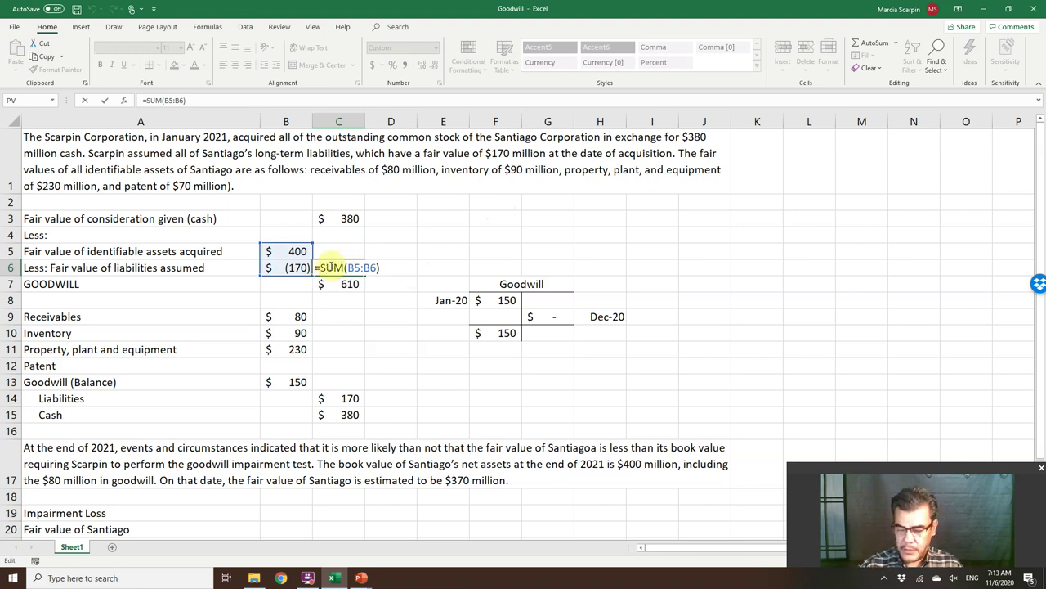
{"action": "type", "text": "-"}
{"action": "key", "text": "Return"}
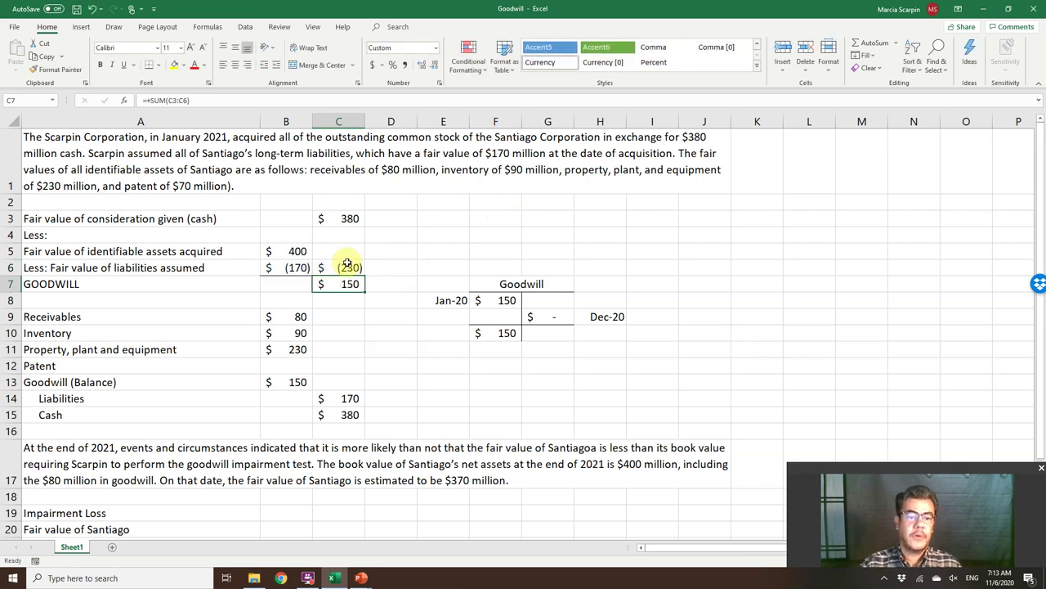
{"action": "left_click", "coordinate": [346, 268]}
{"action": "left_click", "coordinate": [346, 285]}
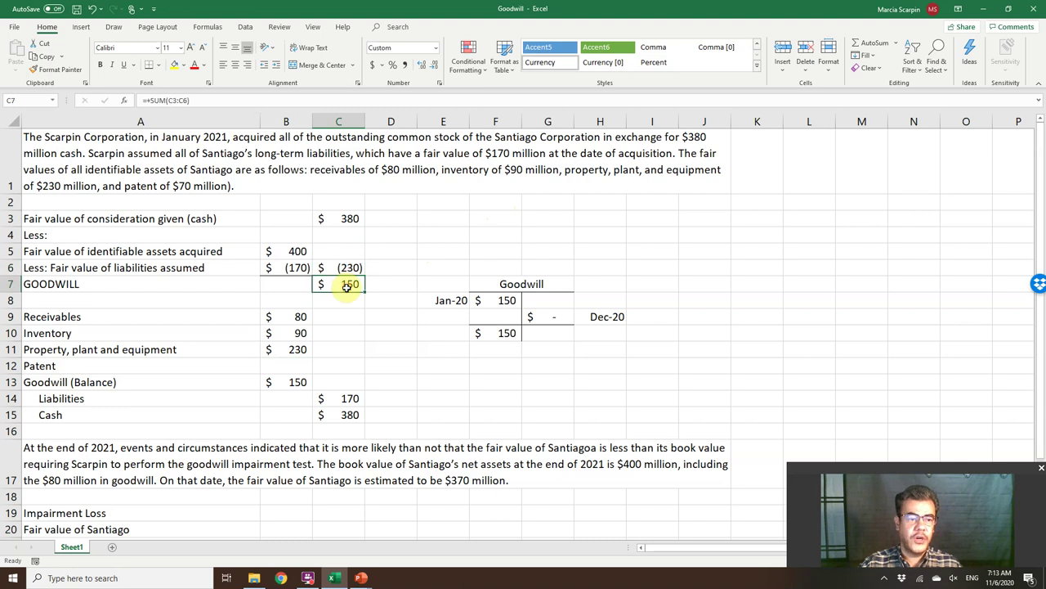
{"action": "left_click", "coordinate": [286, 381]}
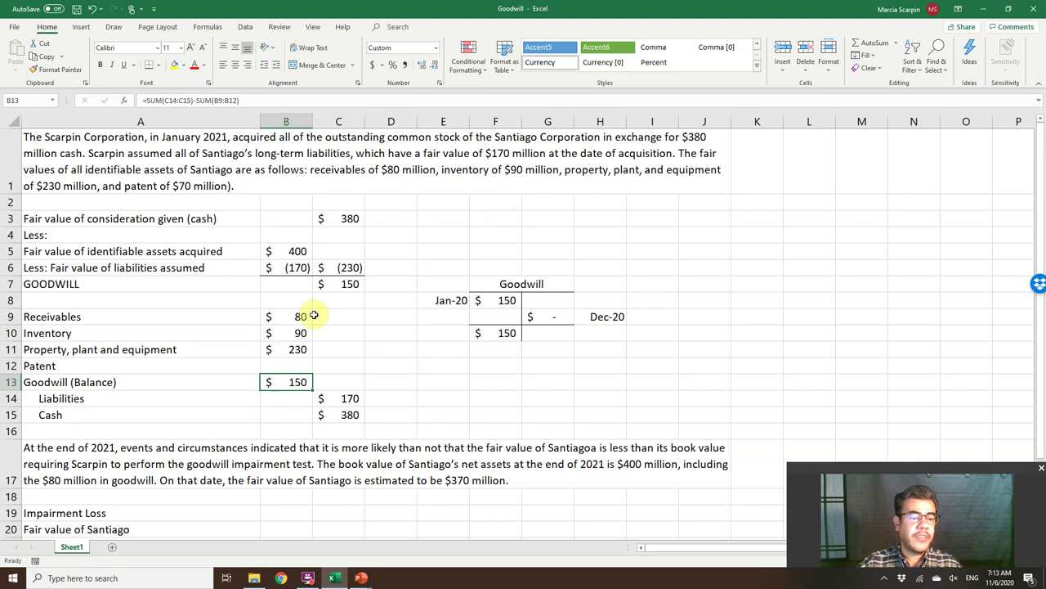
Enter the patent amount of 70
{"action": "left_click", "coordinate": [286, 370]}
{"action": "type", "text": "70"}
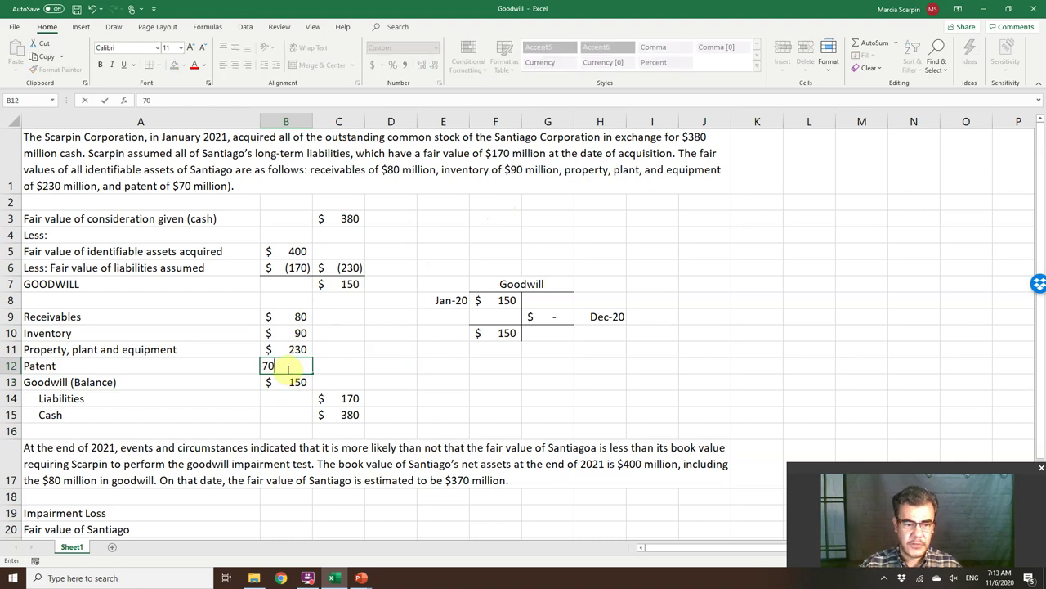
{"action": "key", "text": "Return"}
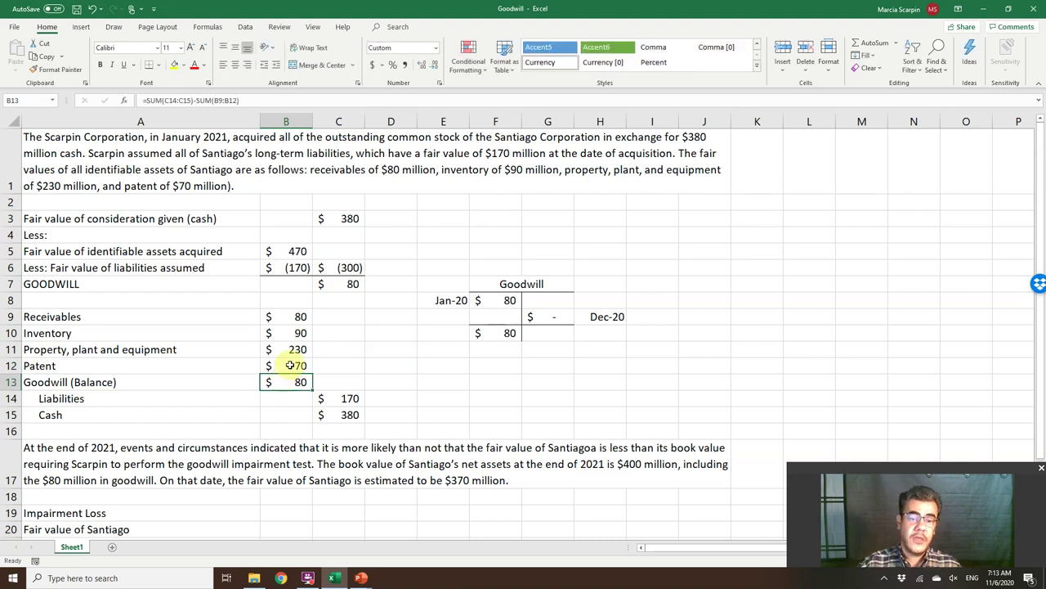
{"action": "double_click", "coordinate": [296, 251]}
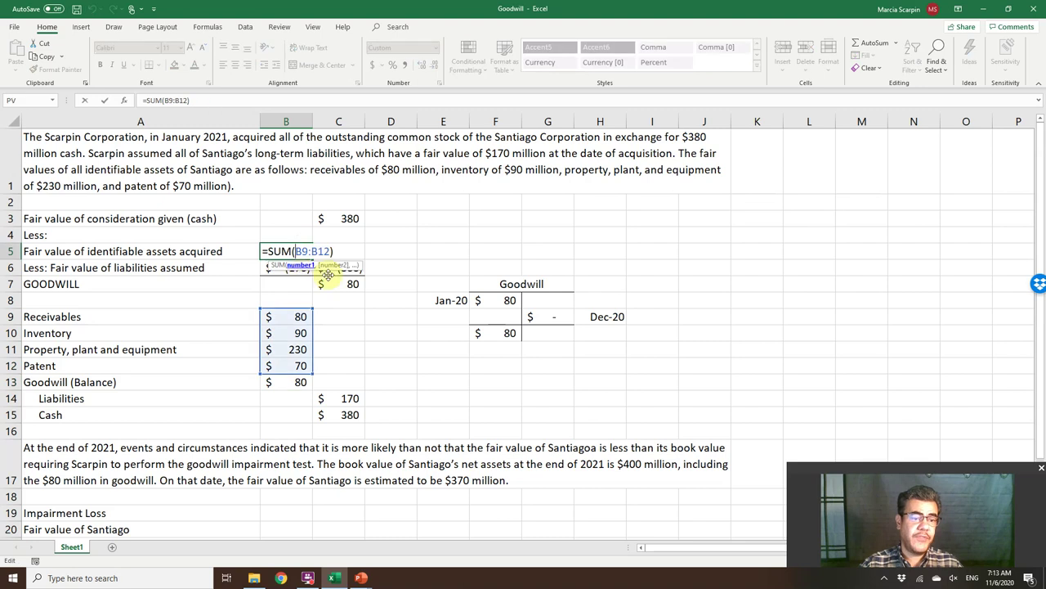
{"action": "left_click", "coordinate": [395, 349]}
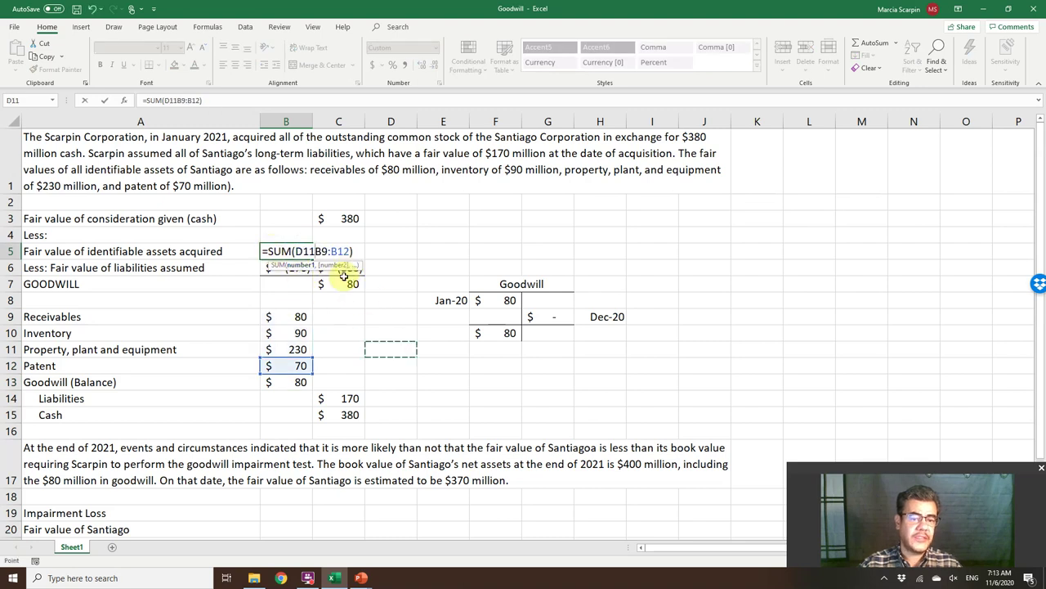
{"action": "key", "text": "Escape"}
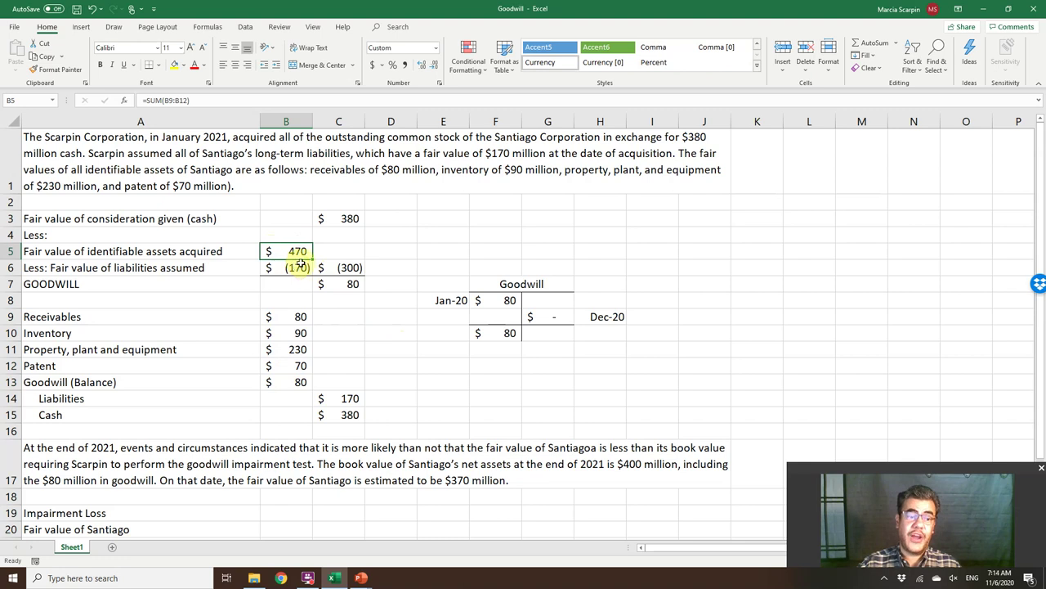
Check the C6, C3, C7, B13 and T-account cells now showing goodwill 80
{"action": "left_click", "coordinate": [333, 269]}
{"action": "key", "text": "ctrl+c"}
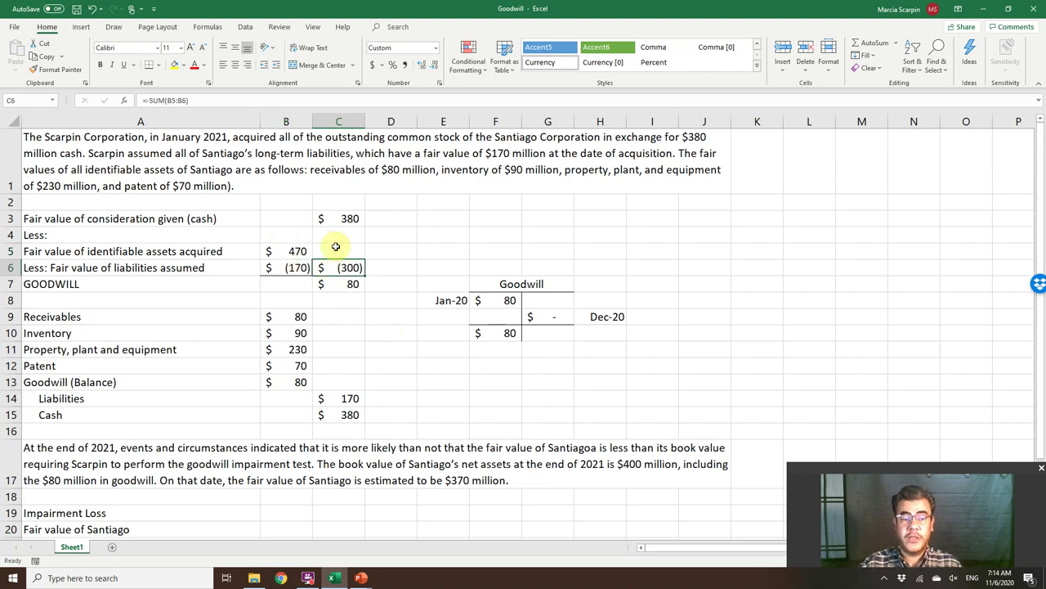
{"action": "left_click", "coordinate": [348, 216]}
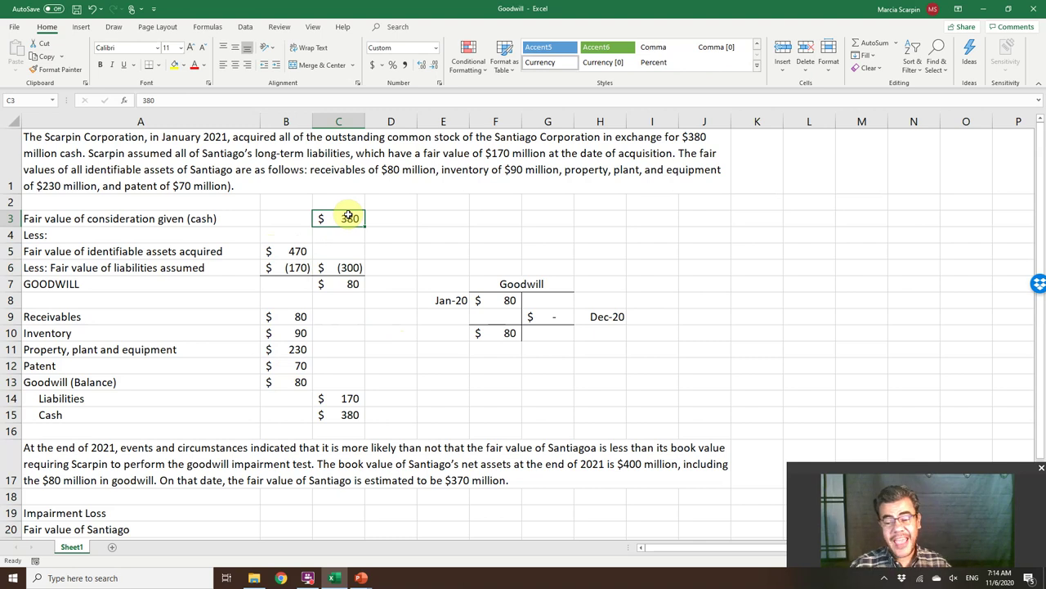
{"action": "left_click", "coordinate": [338, 283]}
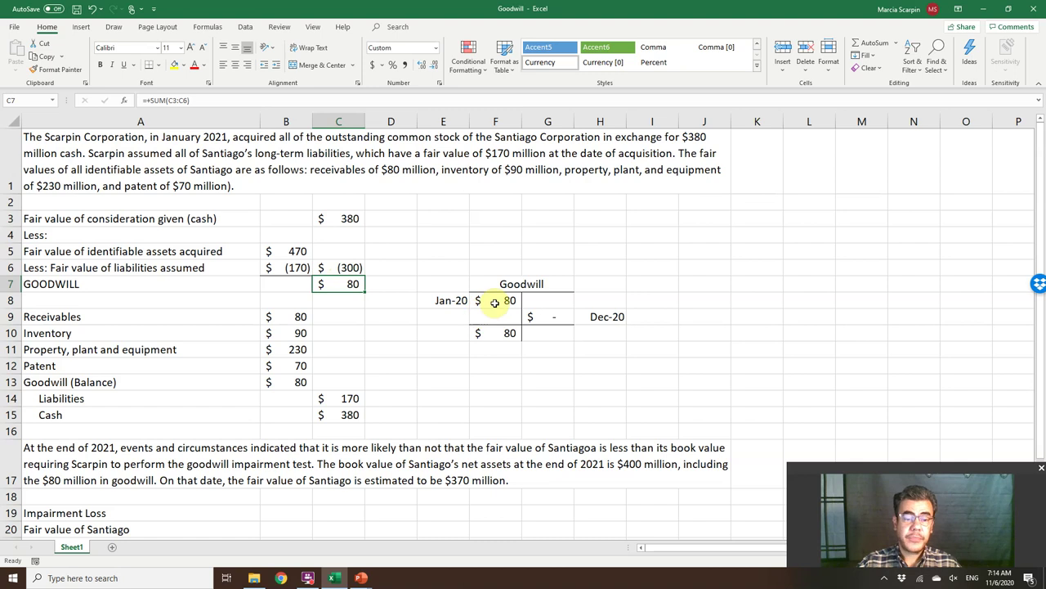
{"action": "left_click", "coordinate": [303, 380]}
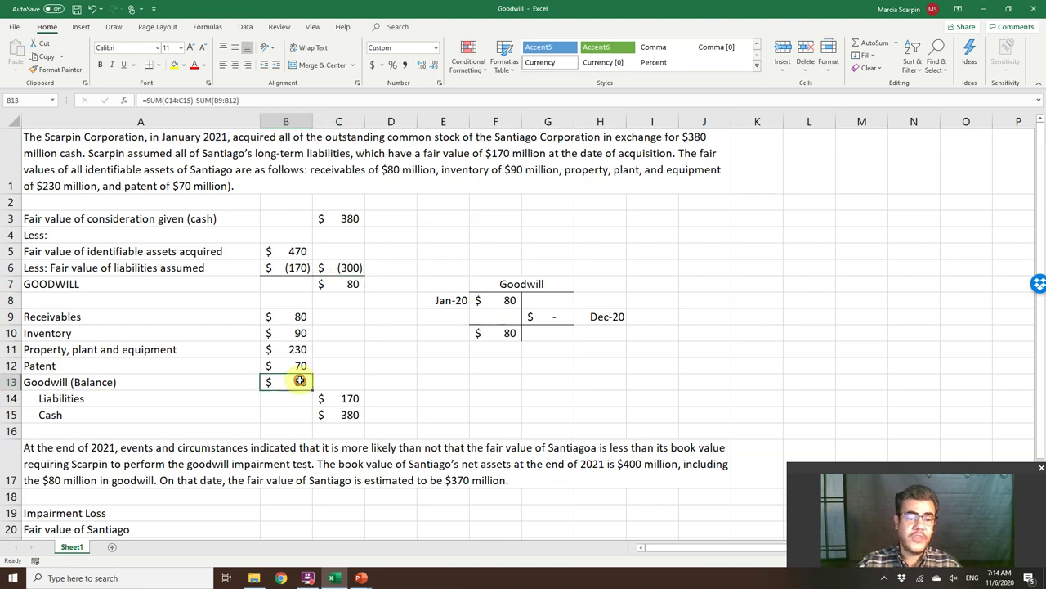
{"action": "left_click", "coordinate": [501, 301]}
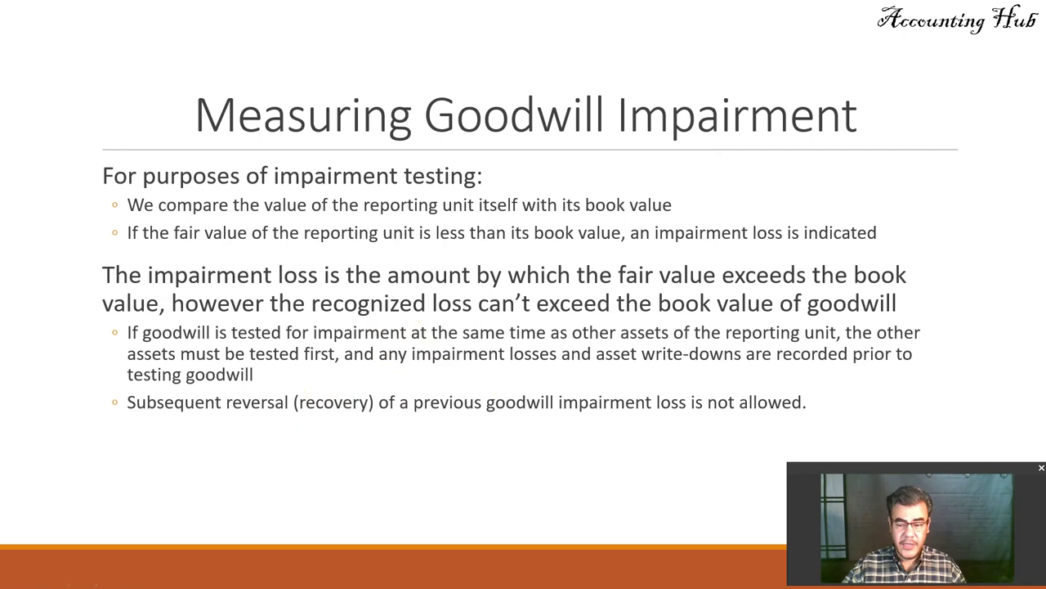
Return to Excel and review the Receivables, Inventory, PP&E and Patent rows
{"action": "key", "text": "alt+Tab"}
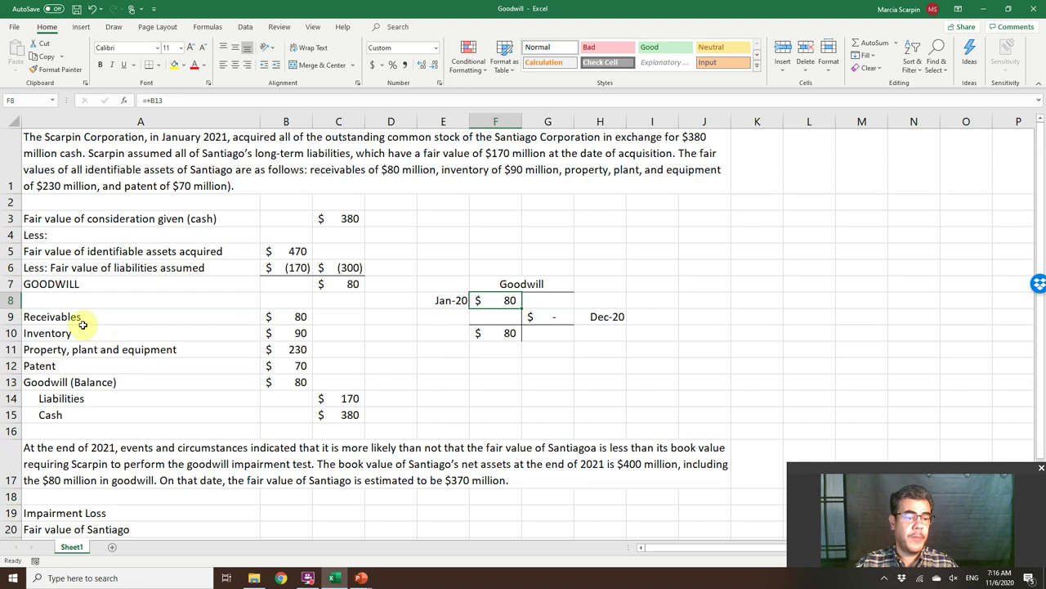
{"action": "left_click", "coordinate": [70, 318]}
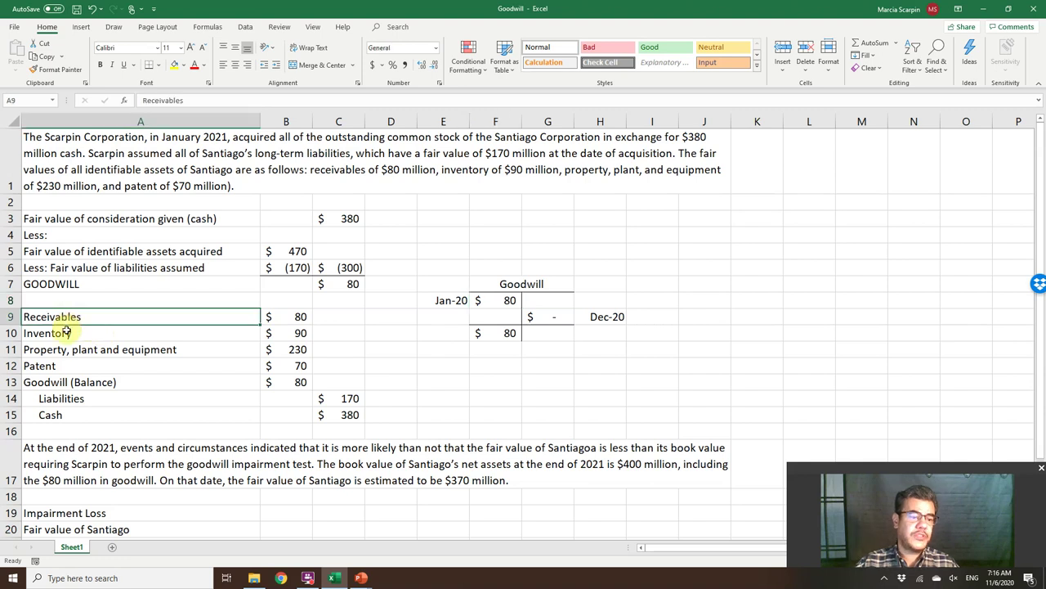
{"action": "left_click", "coordinate": [65, 332]}
{"action": "left_click", "coordinate": [64, 350]}
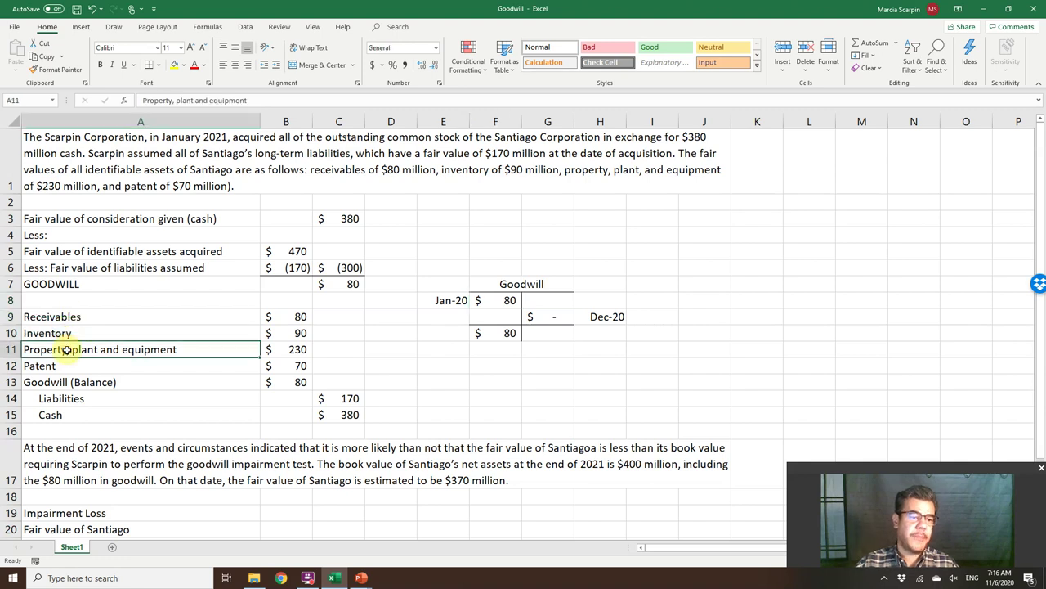
{"action": "left_click", "coordinate": [106, 367]}
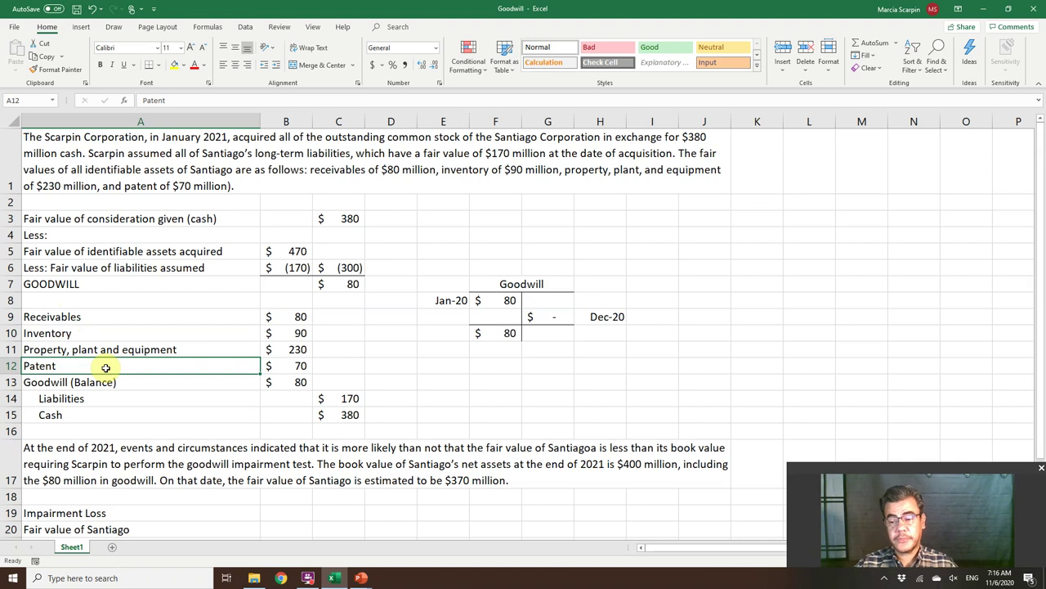
{"action": "key", "text": "alt+Tab"}
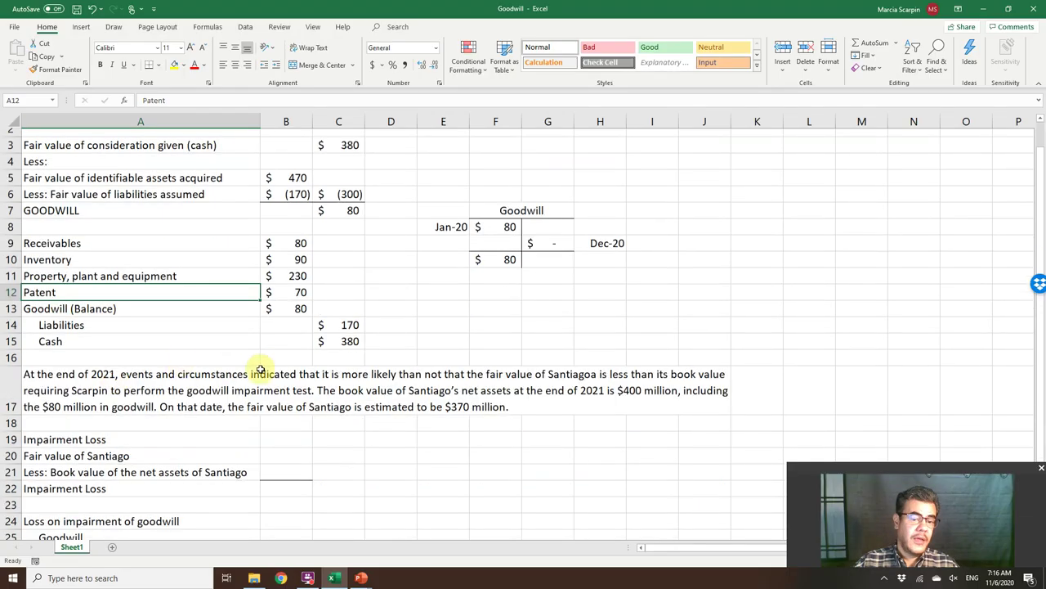
Delete the stray letter after 'Santiago' in the impairment paragraph in A17
{"action": "scroll", "coordinate": [259, 369], "scroll_direction": "down", "scroll_amount": 1}
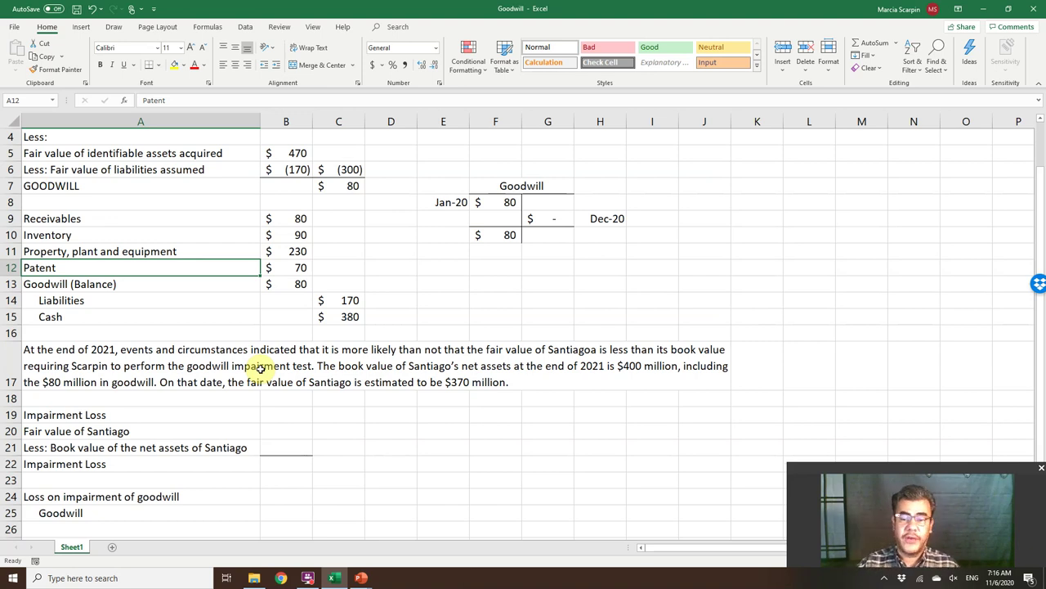
{"action": "left_click", "coordinate": [471, 350]}
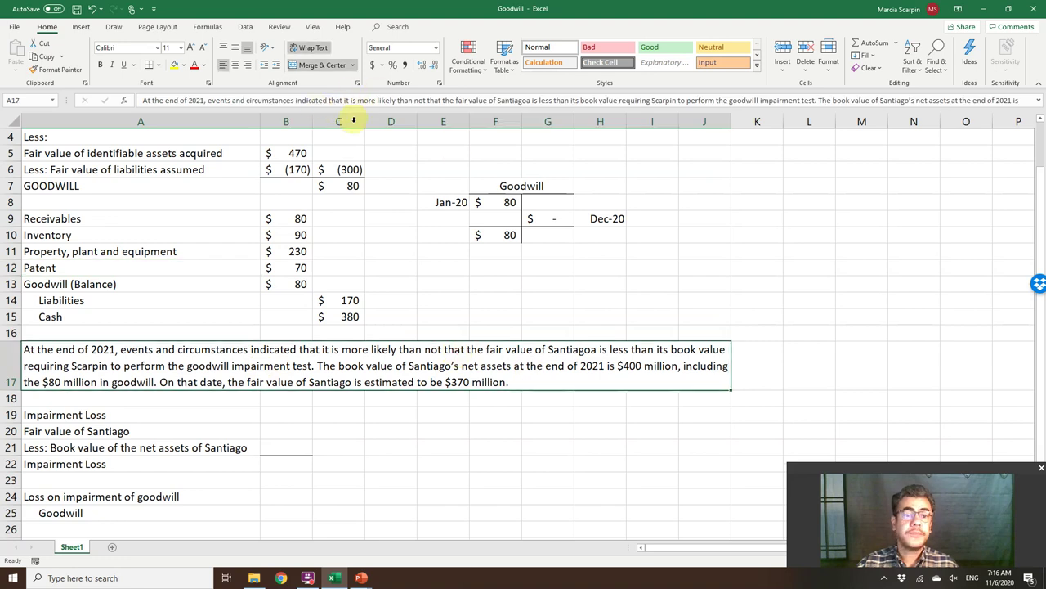
{"action": "double_click", "coordinate": [615, 354]}
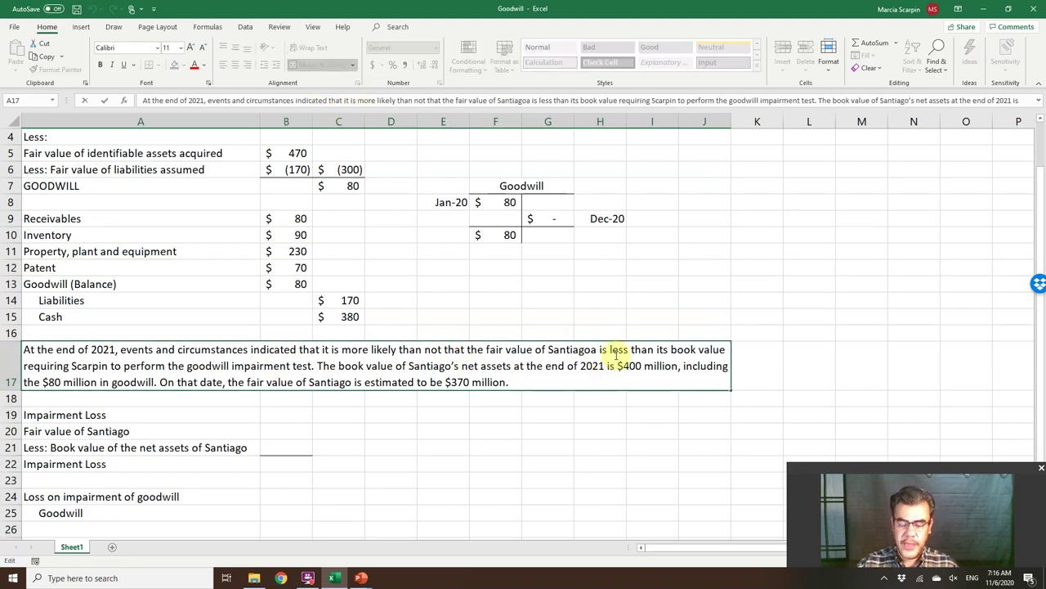
{"action": "key", "text": "BackSpace"}
{"action": "key", "text": "Return"}
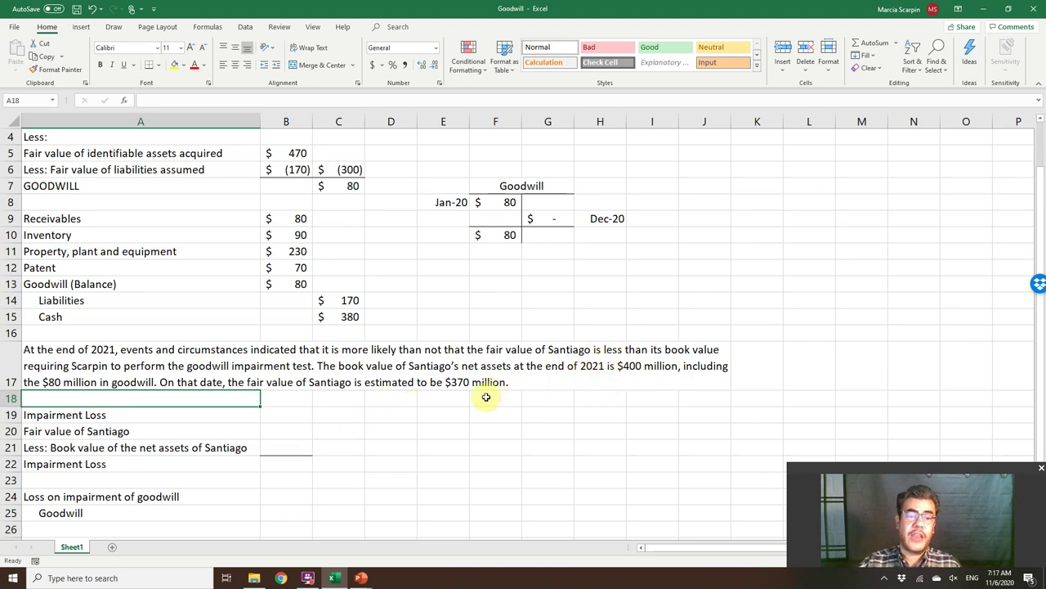
Enter 400 as the book value of Santiago's net assets in B21
{"action": "left_click", "coordinate": [286, 412]}
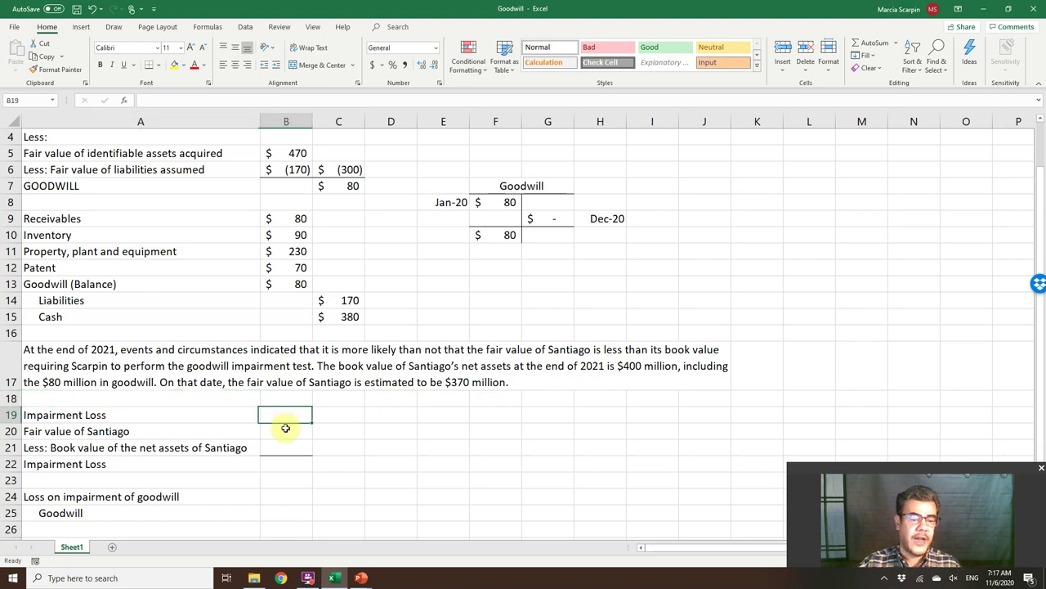
{"action": "left_click", "coordinate": [285, 429]}
{"action": "type", "text": "400"}
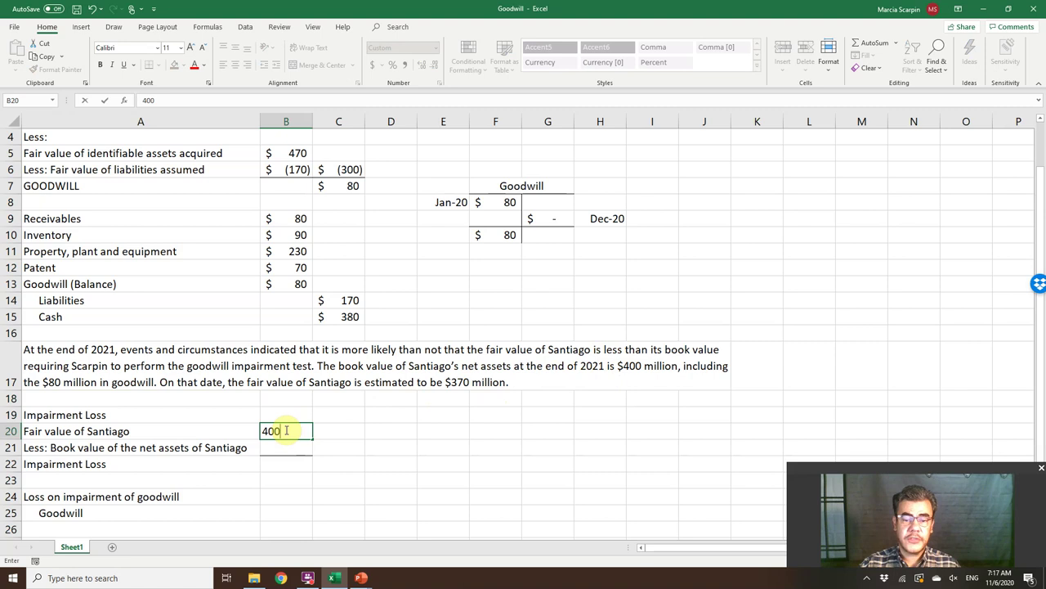
{"action": "key", "text": "Escape"}
{"action": "key", "text": "Down"}
{"action": "type", "text": "400"}
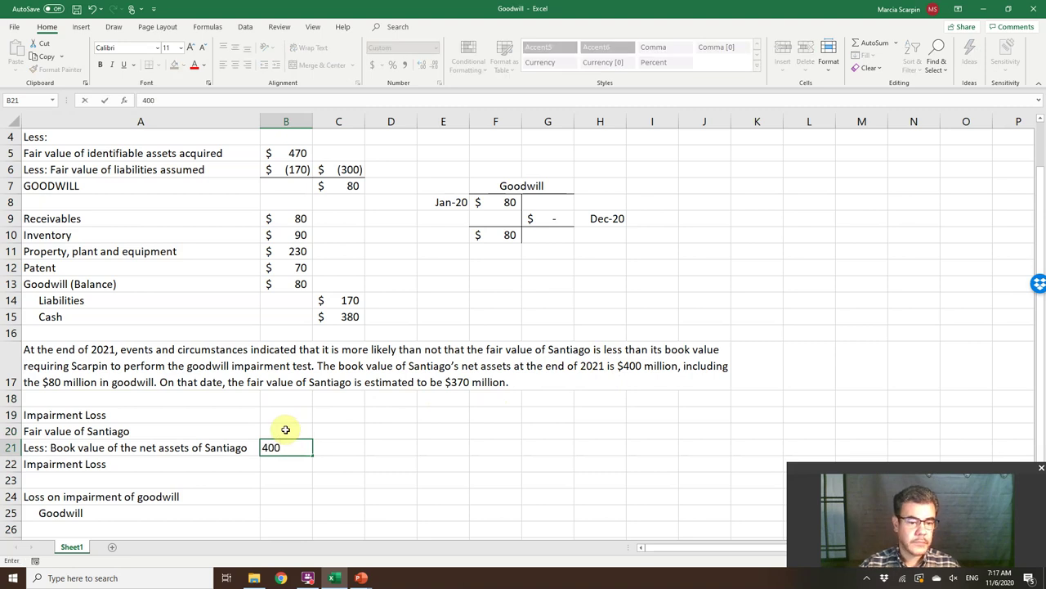
{"action": "key", "text": "Return"}
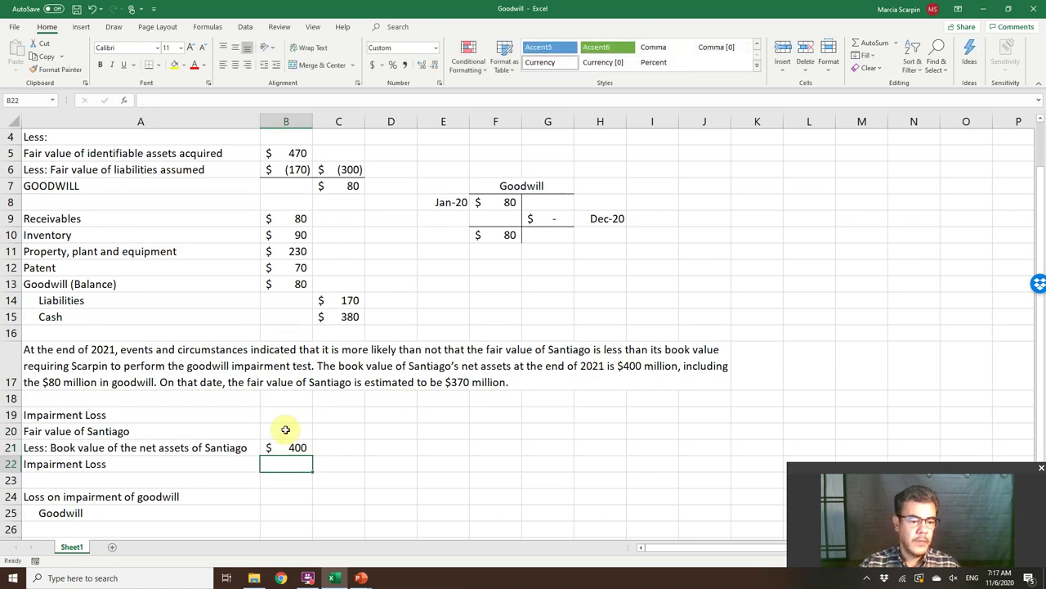
Enter the impairment loss formula =B20-B21 in B22
{"action": "type", "text": "="}
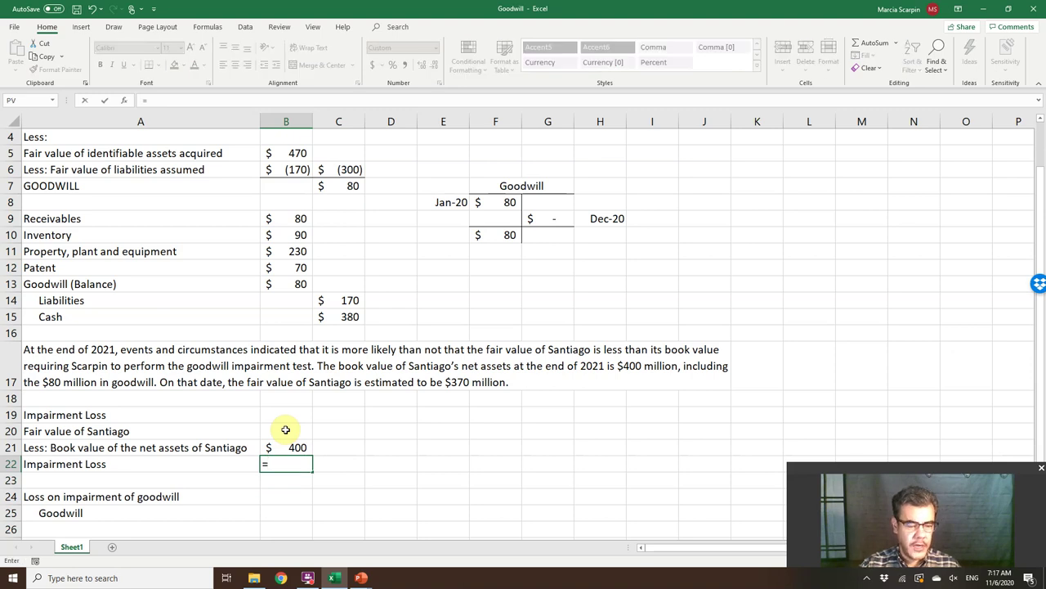
{"action": "key", "text": "Escape"}
{"action": "key", "text": "Up"}
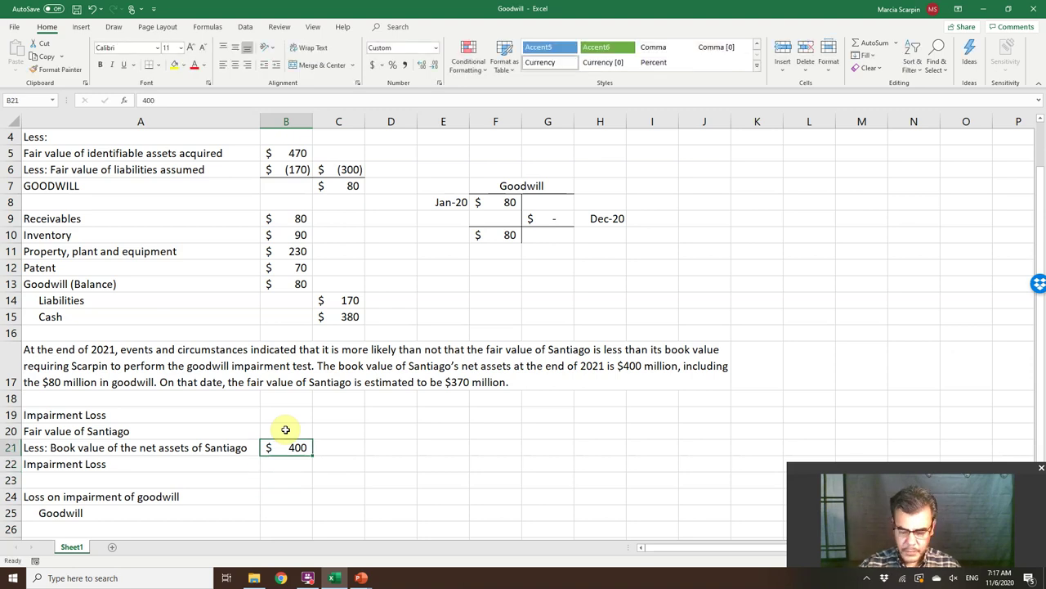
{"action": "key", "text": "Down"}
{"action": "type", "text": "="}
{"action": "left_click", "coordinate": [285, 430]}
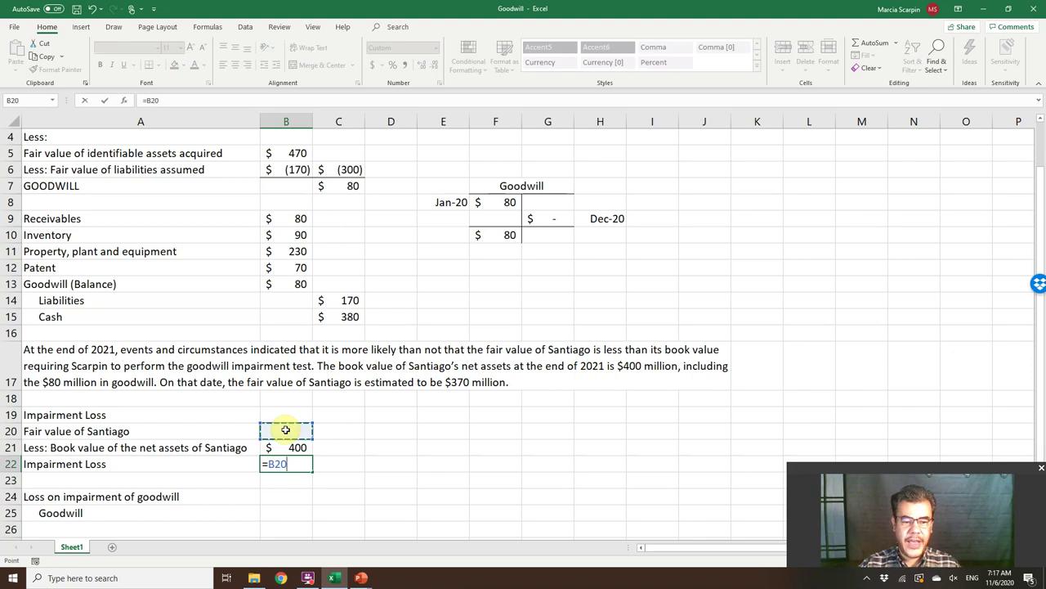
{"action": "type", "text": "-"}
{"action": "key", "text": "Up"}
{"action": "key", "text": "Return"}
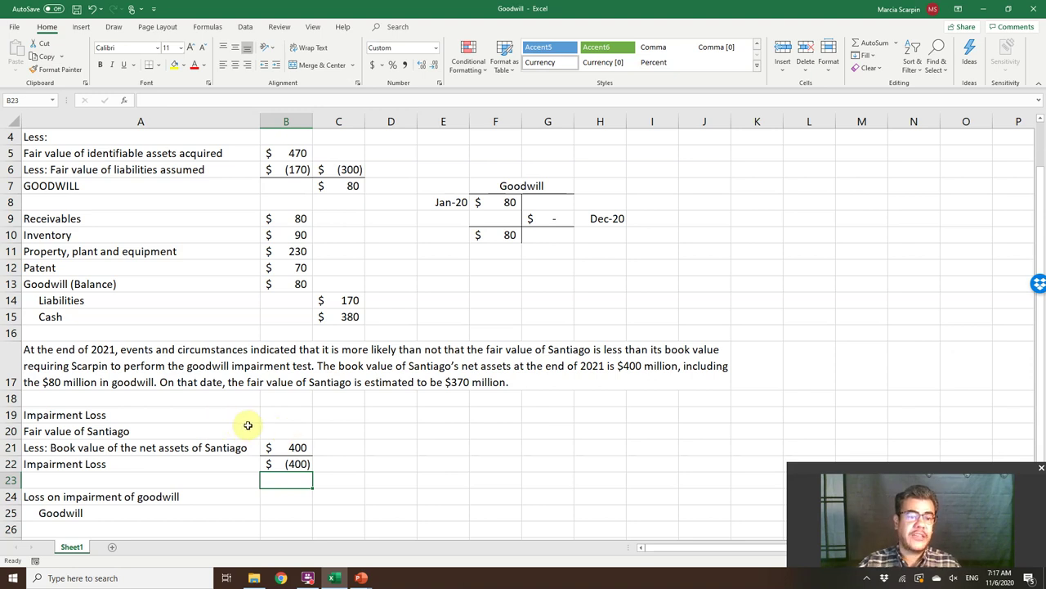
Enter 370 as Santiago's fair value in B20, giving a (30) loss
{"action": "left_click", "coordinate": [294, 434]}
{"action": "type", "text": "370"}
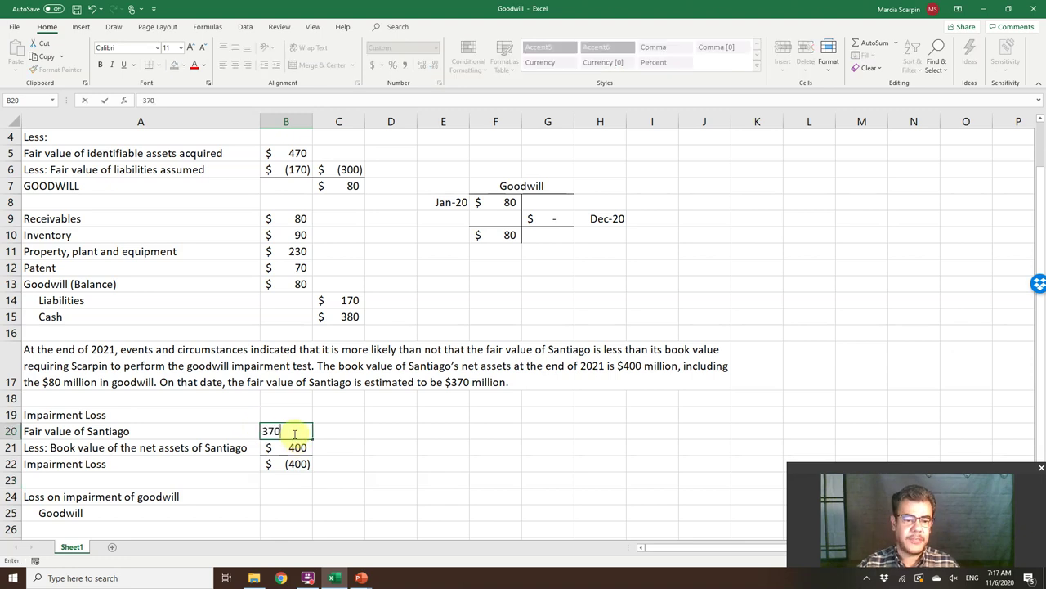
{"action": "key", "text": "Return"}
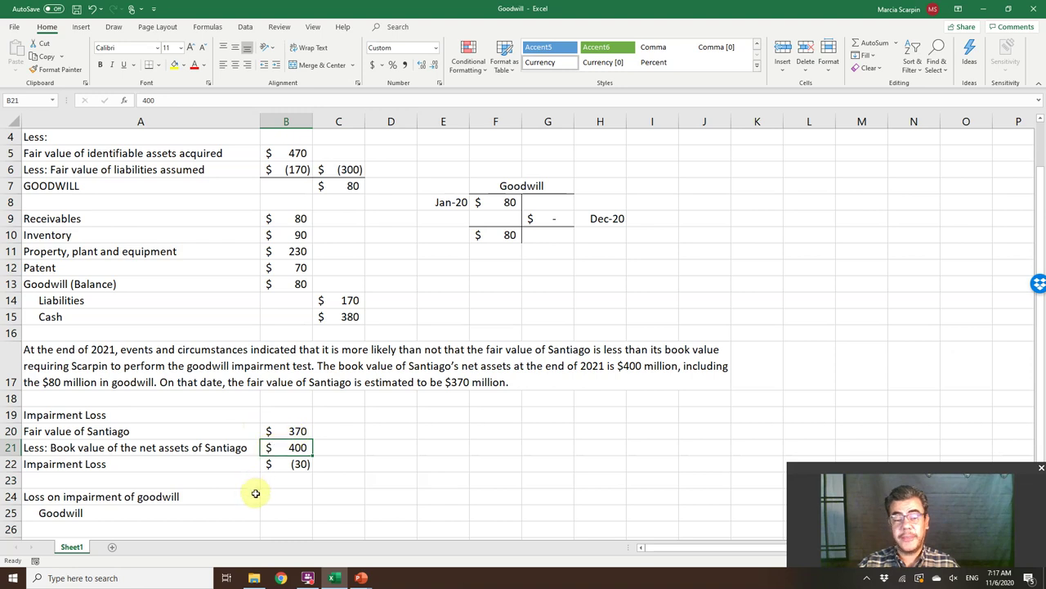
Record the 30 loss-on-impairment debit in B24 and matching Goodwill credit in C25
{"action": "left_click", "coordinate": [303, 499]}
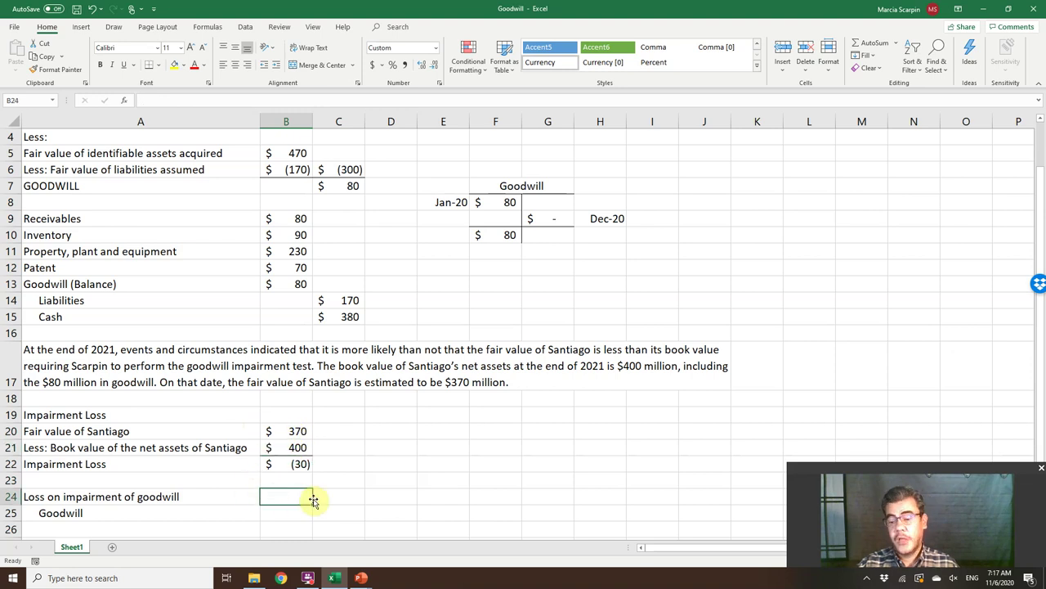
{"action": "type", "text": "-"}
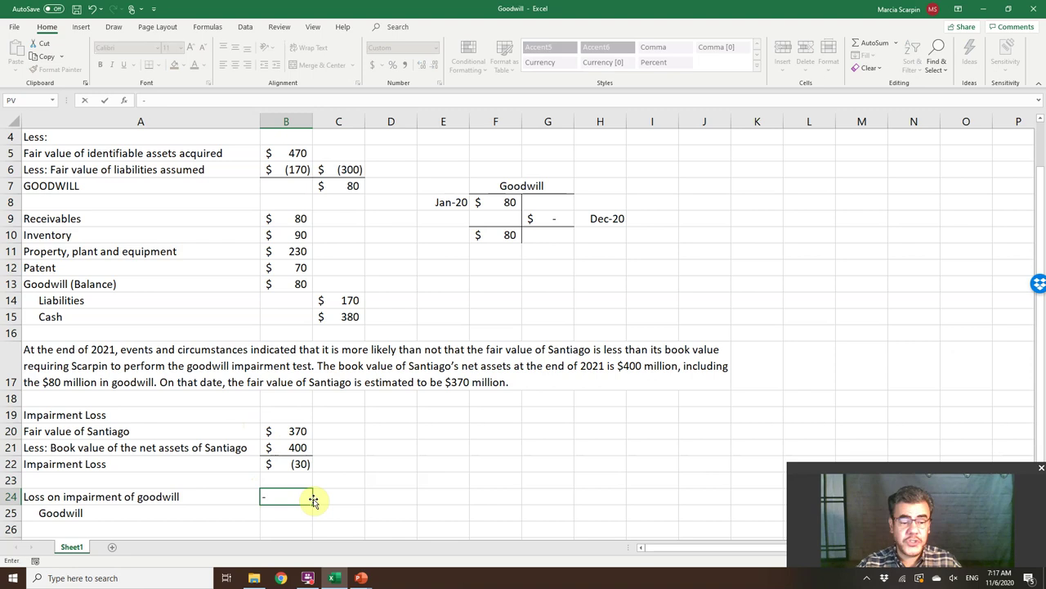
{"action": "key", "text": "Up"}
{"action": "key", "text": "Up"}
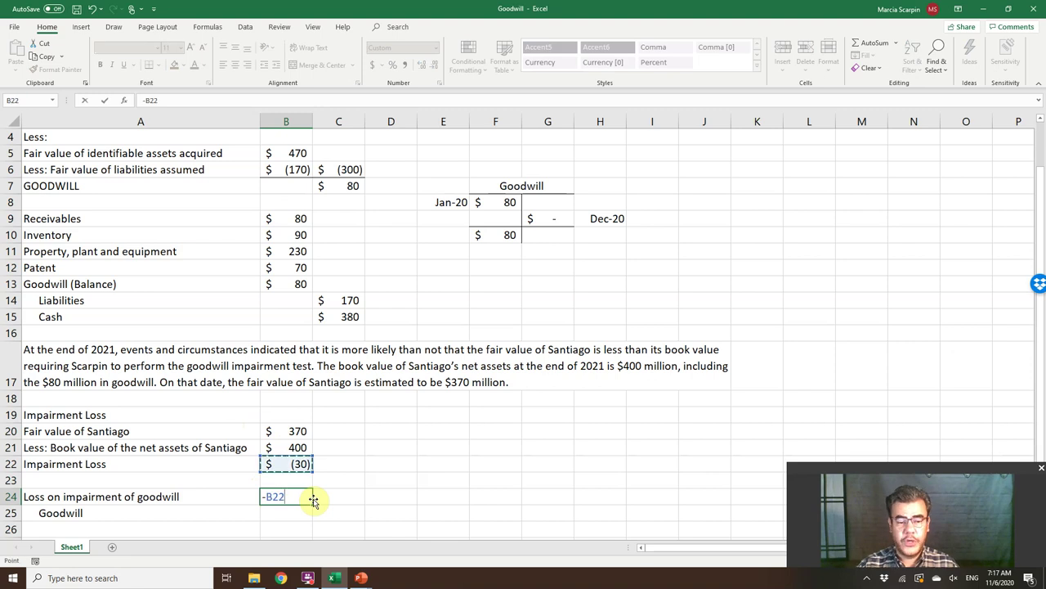
{"action": "key", "text": "Return"}
{"action": "key", "text": "Right"}
{"action": "type", "text": "+"}
{"action": "key", "text": "Up"}
{"action": "key", "text": "Left"}
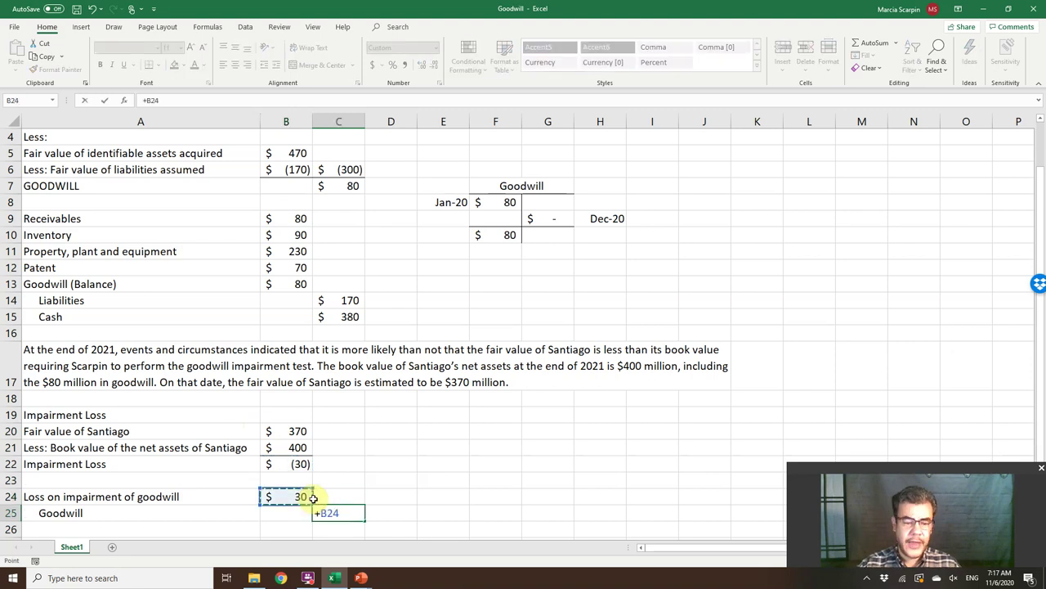
{"action": "key", "text": "Return"}
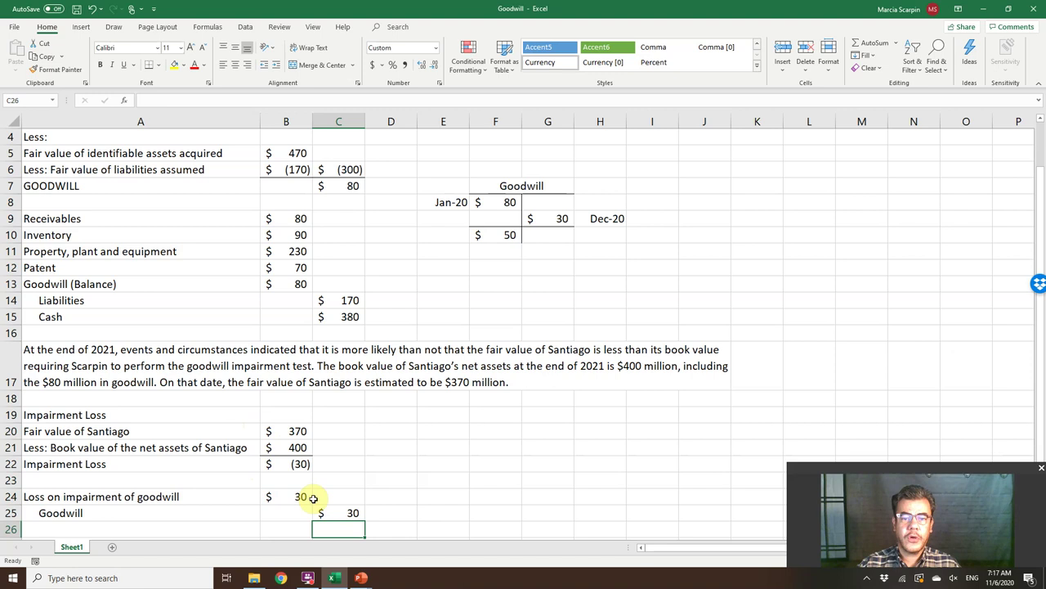
{"action": "left_click", "coordinate": [551, 216]}
Check the Goodwill balance SUM formula in F10, then return to the goodwill impairment slide show
{"action": "left_click", "coordinate": [507, 233]}
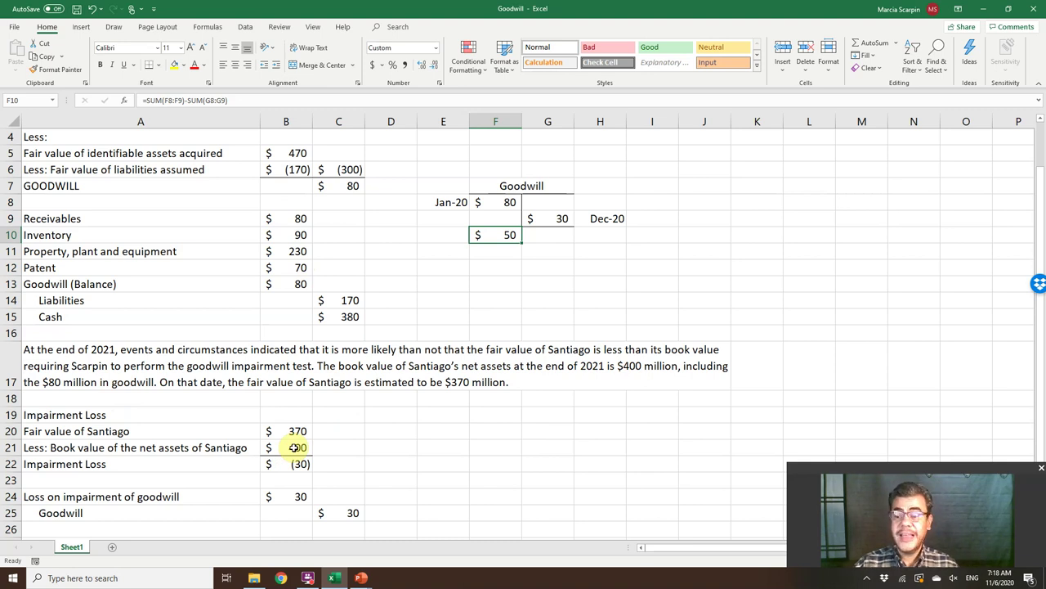
{"action": "key", "text": "alt"}
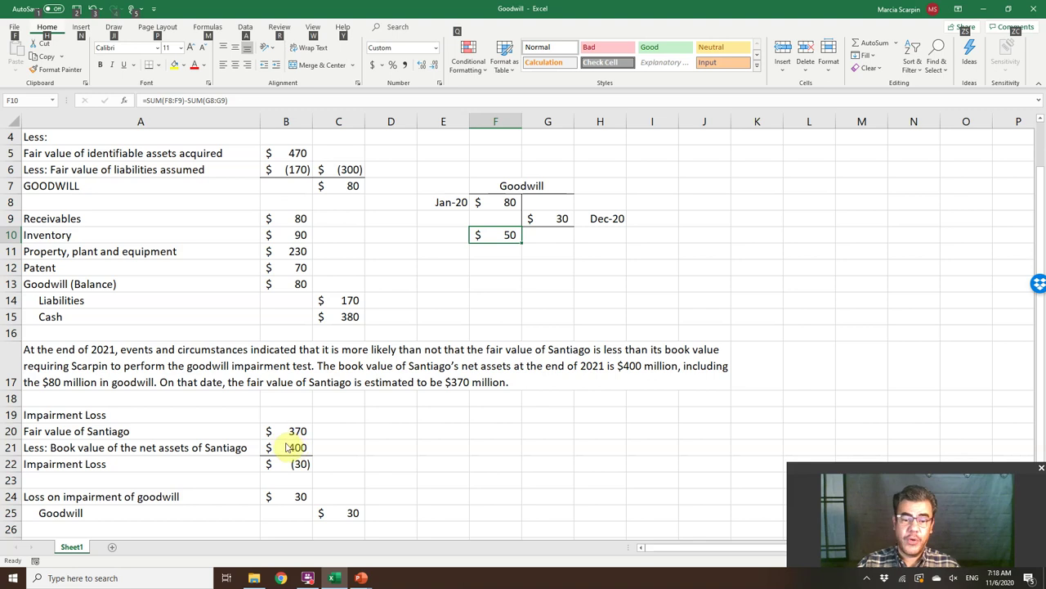
{"action": "key", "text": "alt+Tab"}
Advance the goodwill impairment slide show to its final Thank you slide
{"action": "left_click", "coordinate": [359, 405]}
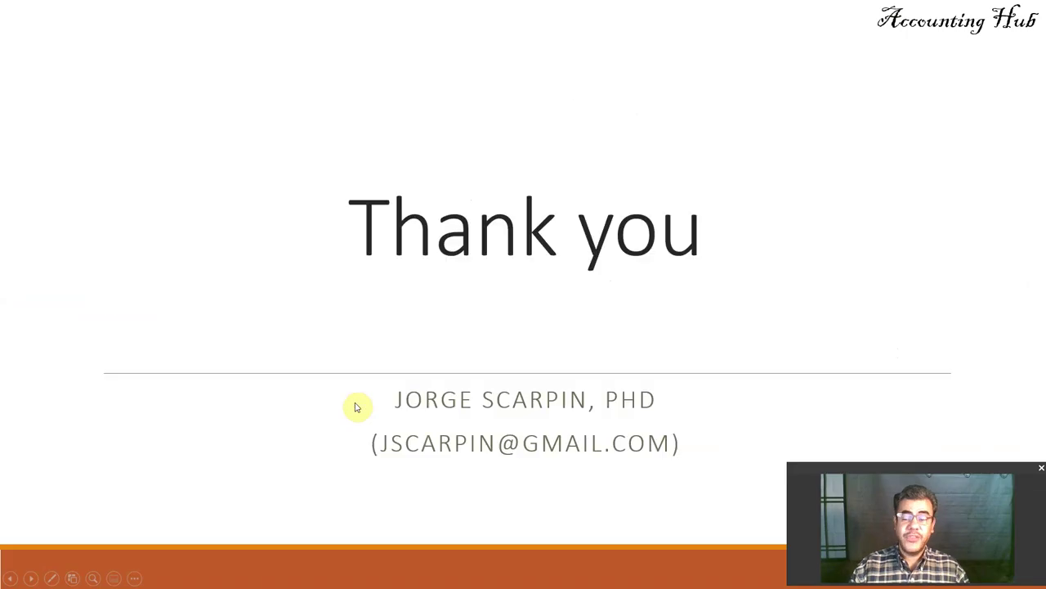